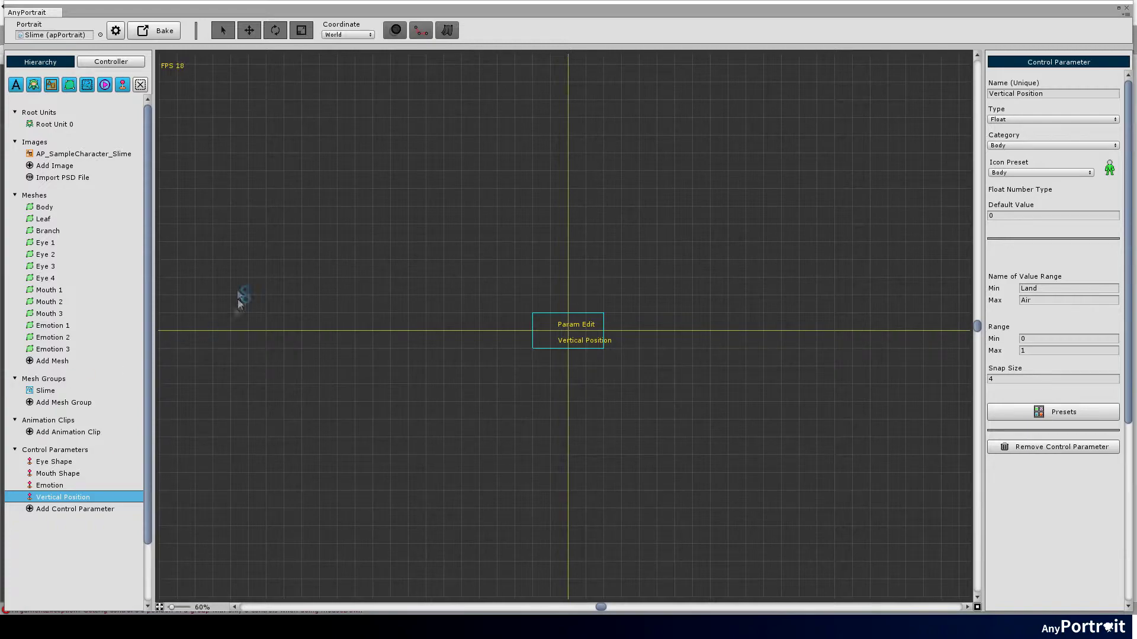
Open the Slime entry under Mesh Groups to show the slime character
left_click(53, 391)
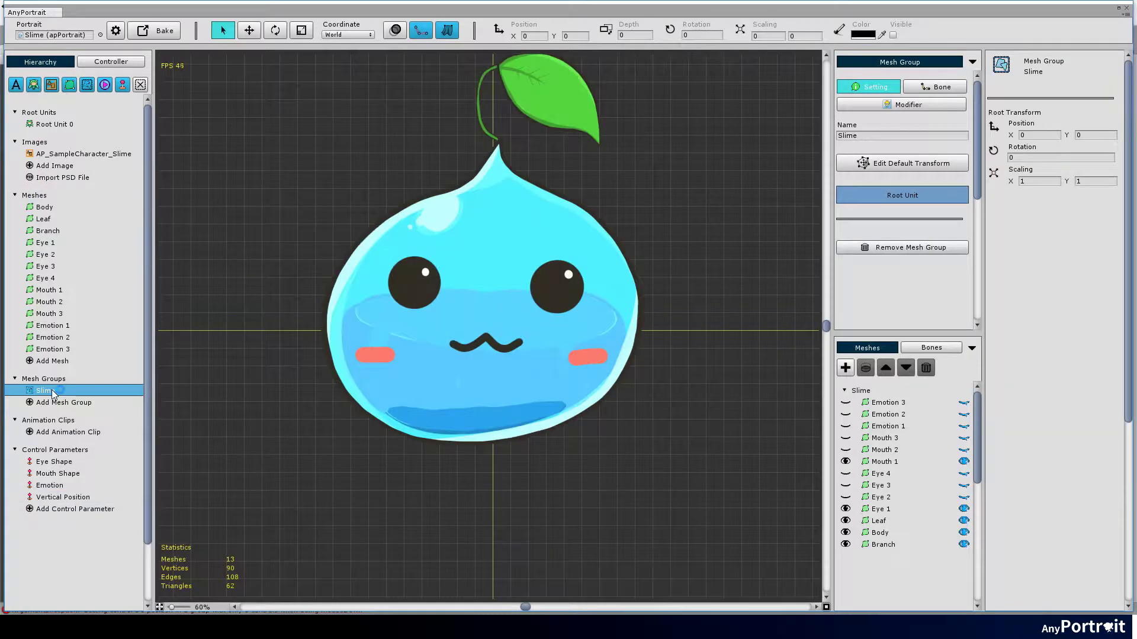
Add a Transform (Controller) modifier to the Slime mesh group's modifier stack
middle_click_drag(597, 172, 619, 231)
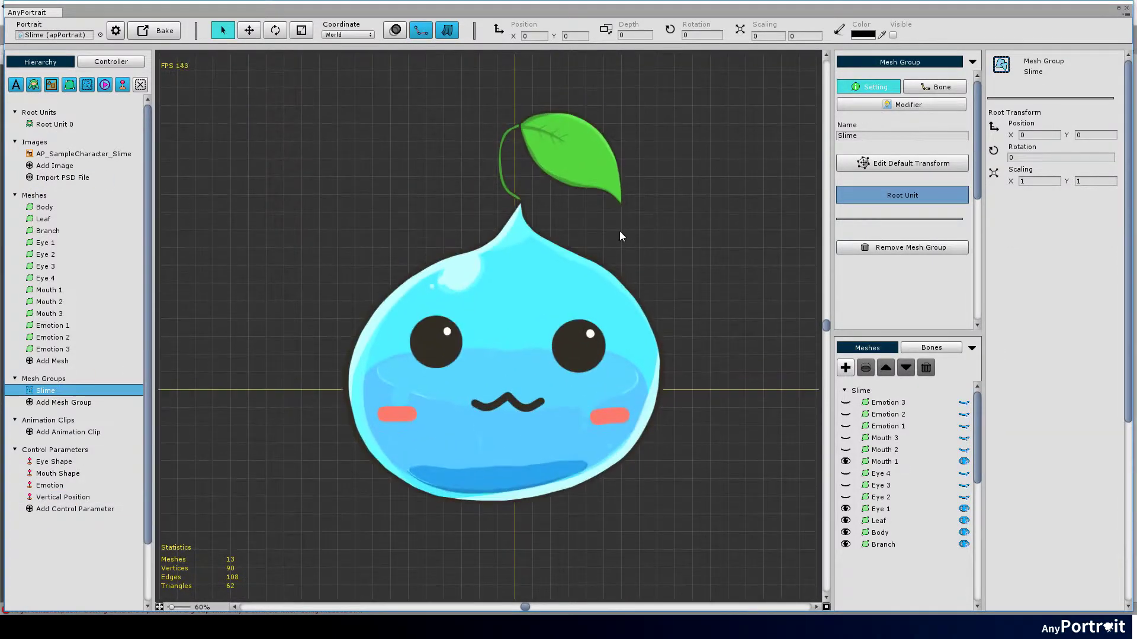
left_click(896, 116)
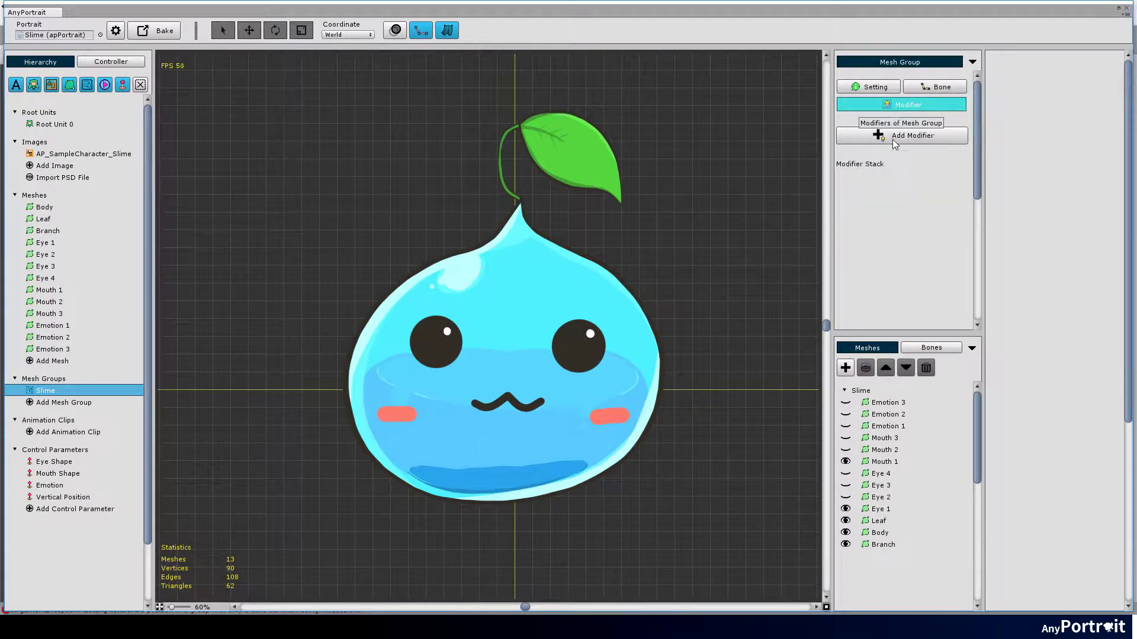
left_click(898, 136)
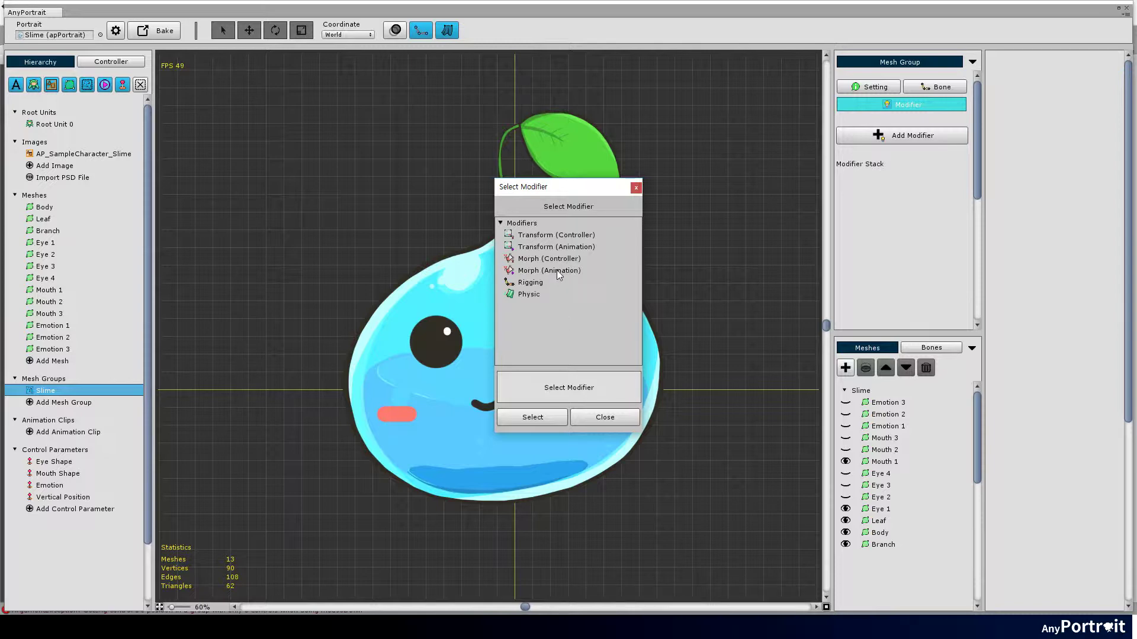
left_click(569, 261)
left_click(573, 236)
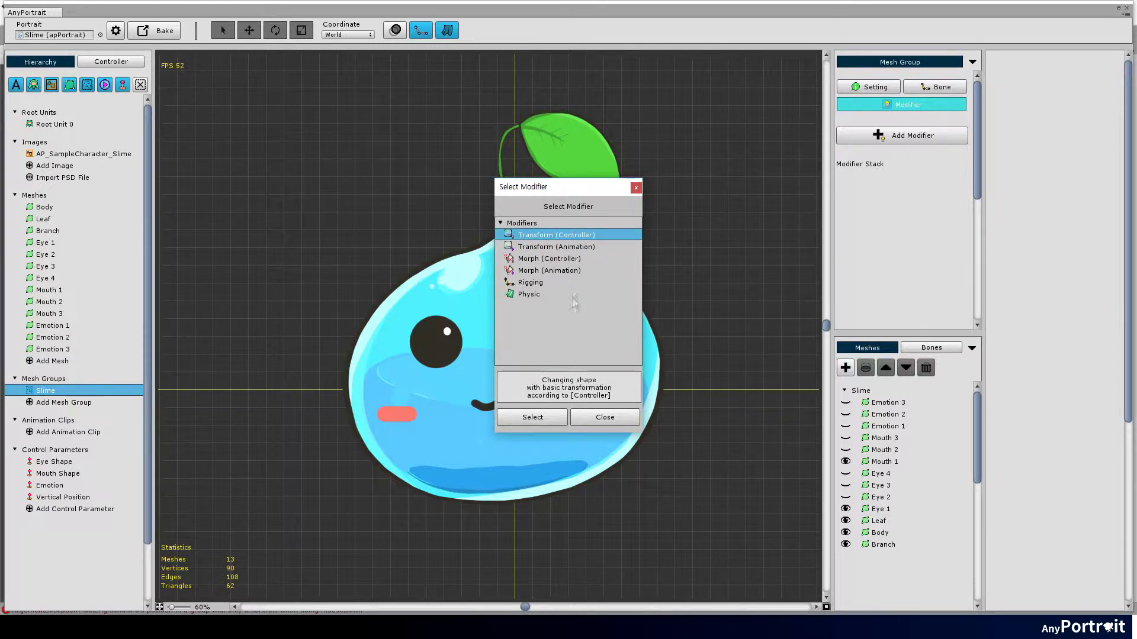
left_click(543, 416)
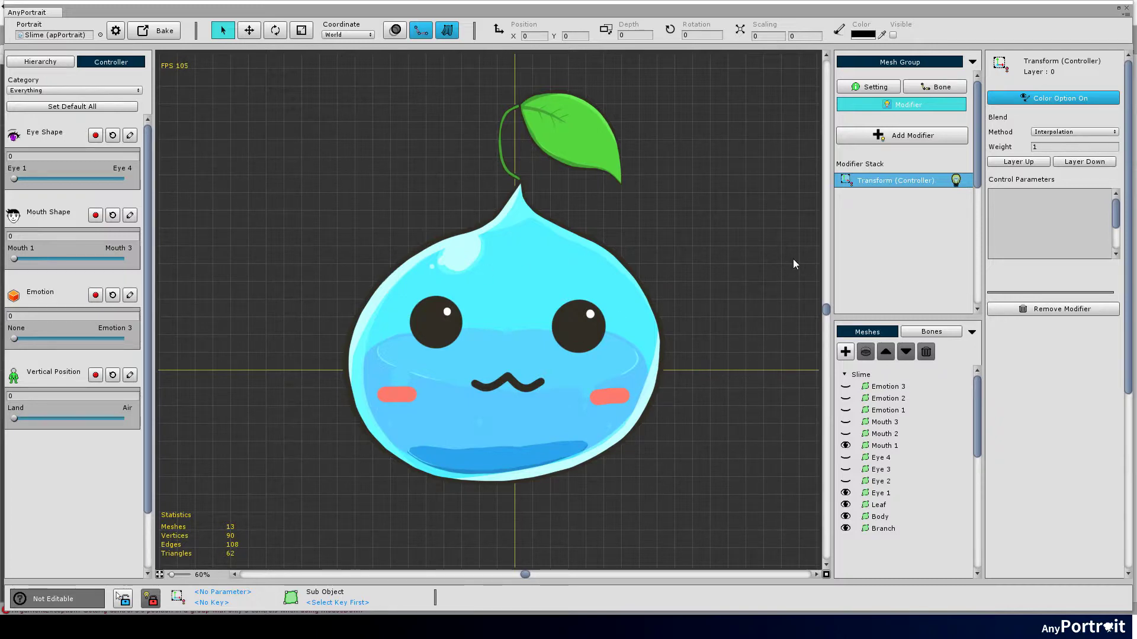
With Eye 1 selected, register Eye Shape on the transform modifier with a key at 0
left_click(882, 493)
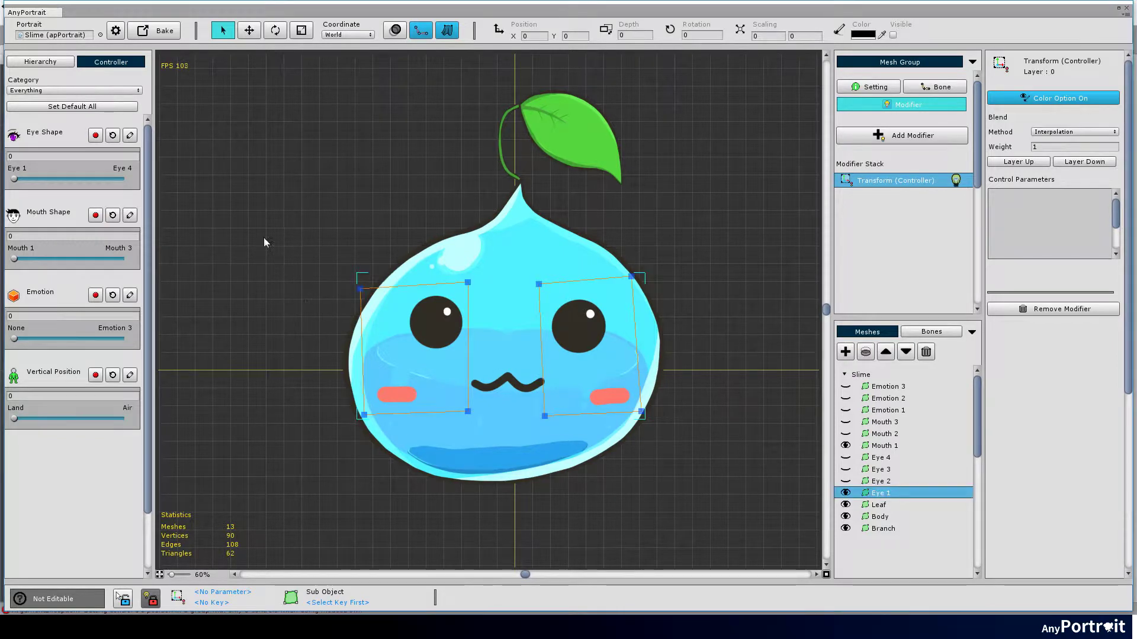
left_click(96, 136)
left_click_drag(26, 183, 48, 185)
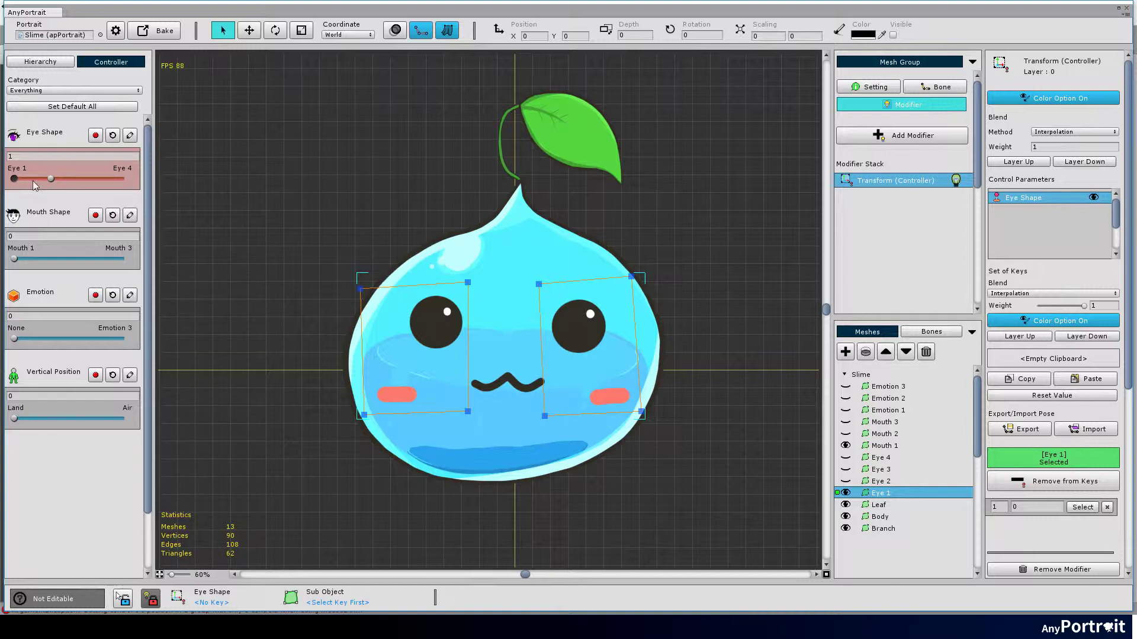
left_click(31, 180)
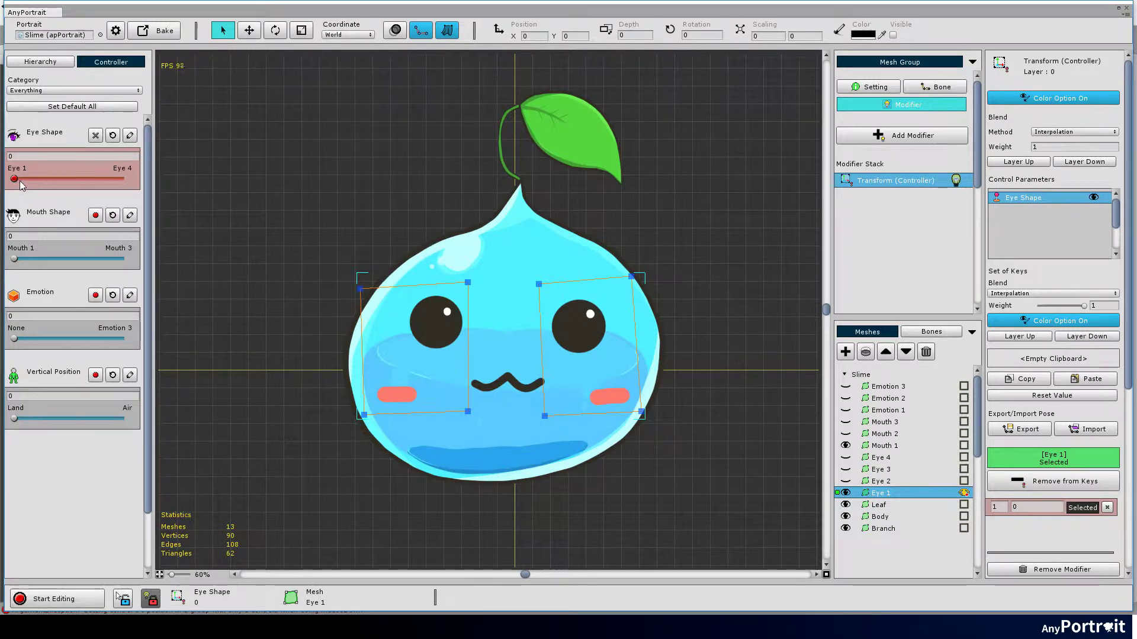
left_click(51, 179)
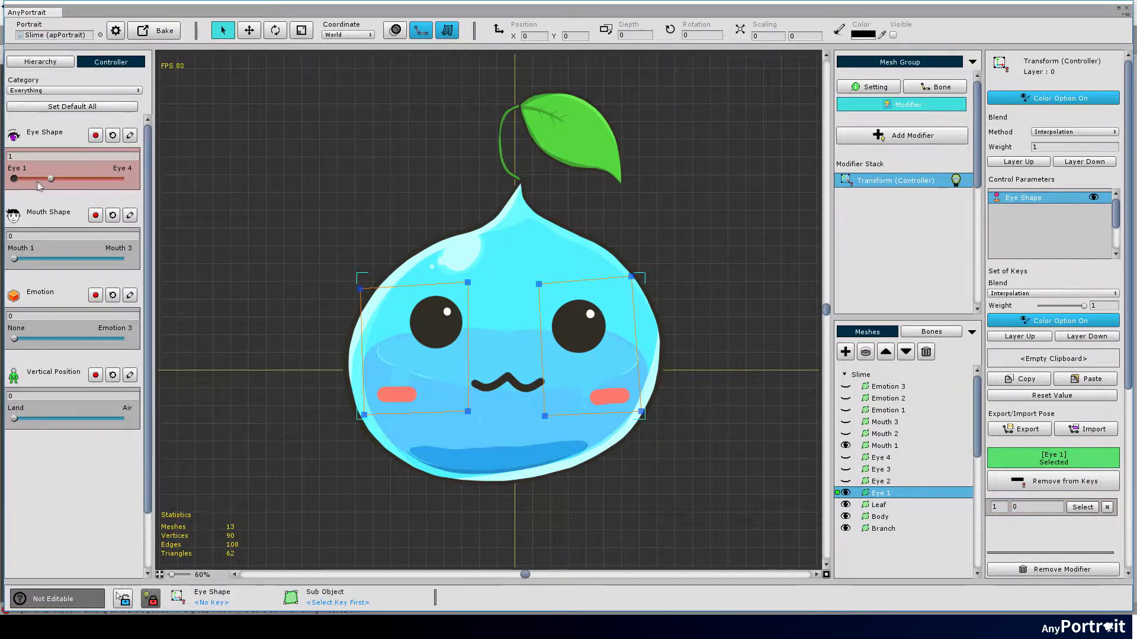
Add Eye Shape keys at values 1 and 2, then return to key 0
left_click(95, 135)
left_click(88, 180)
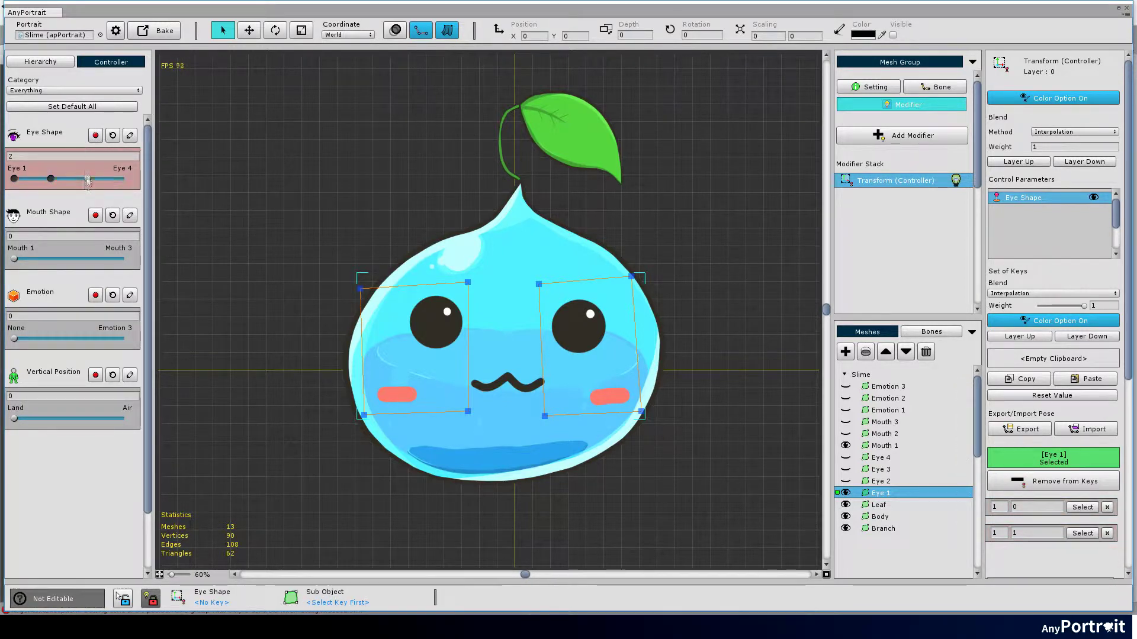
left_click(95, 135)
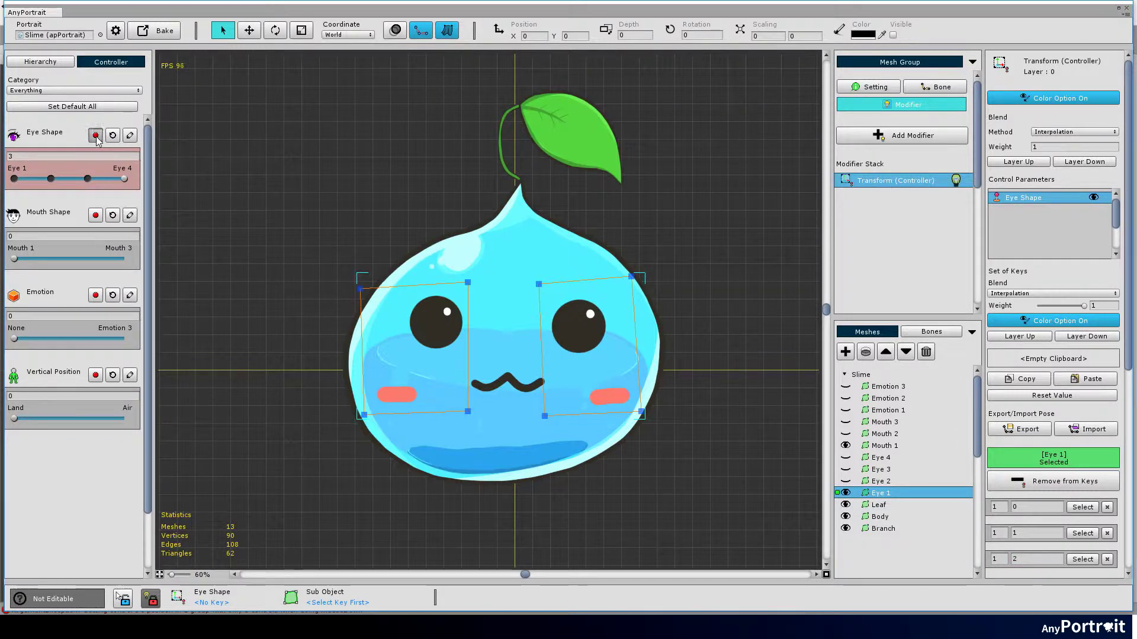
left_click_drag(124, 178, 9, 180)
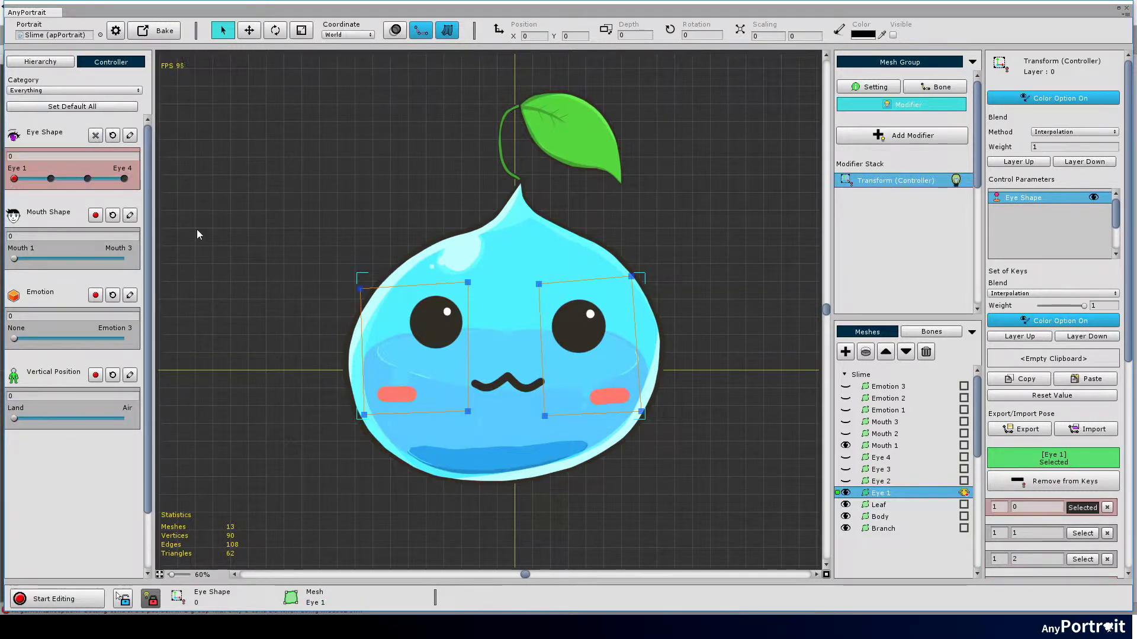
Add Eye 2, Eye 3 and Eye 4 to the Eye Shape keys alongside Eye 1
left_click(881, 482)
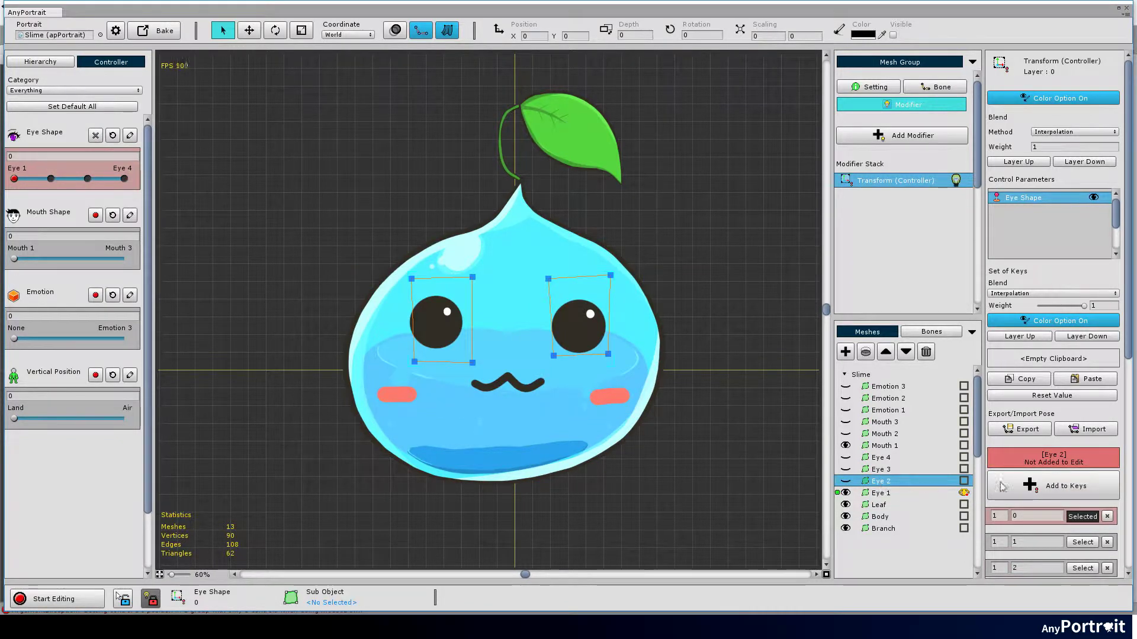
left_click(1009, 489)
left_click(881, 469)
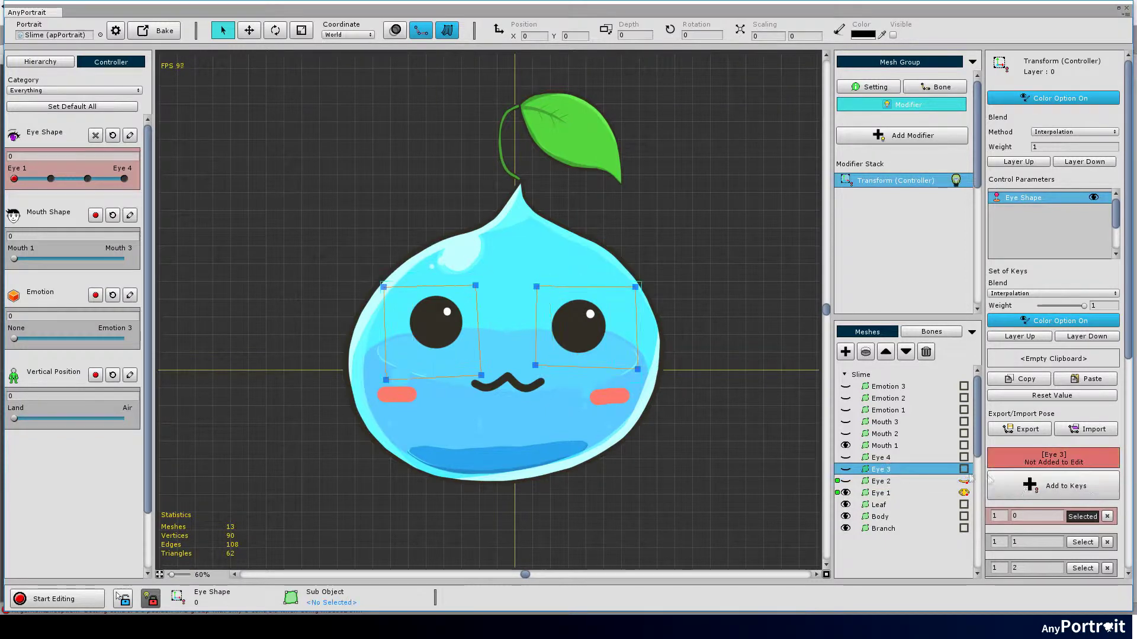
left_click(1017, 482)
left_click(912, 457)
left_click(1017, 482)
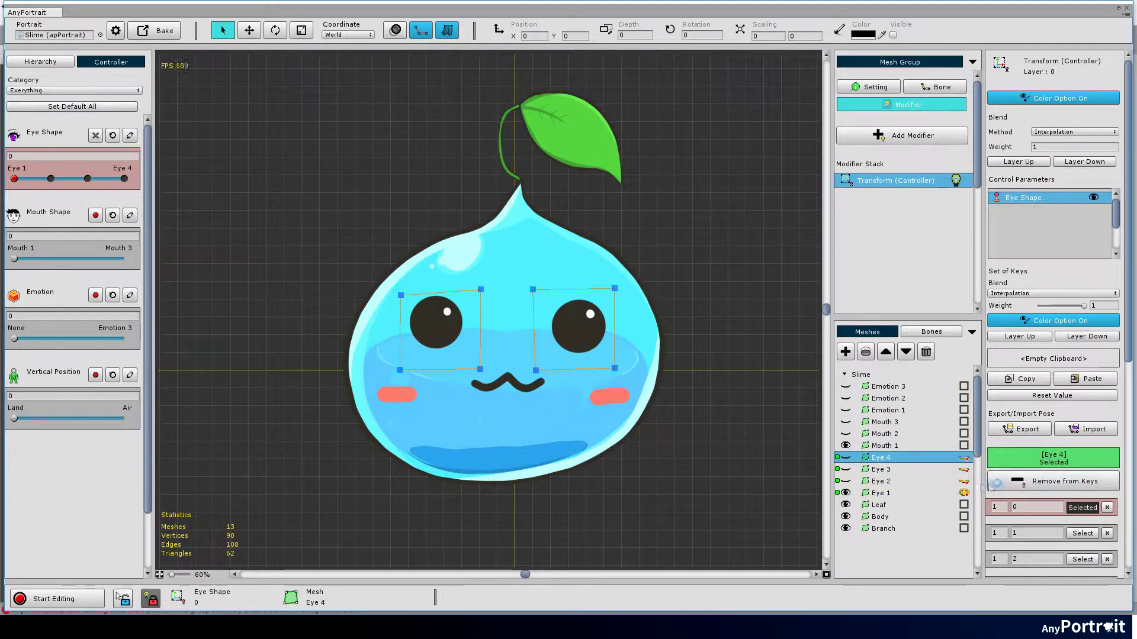
left_click(887, 494)
left_click(50, 179)
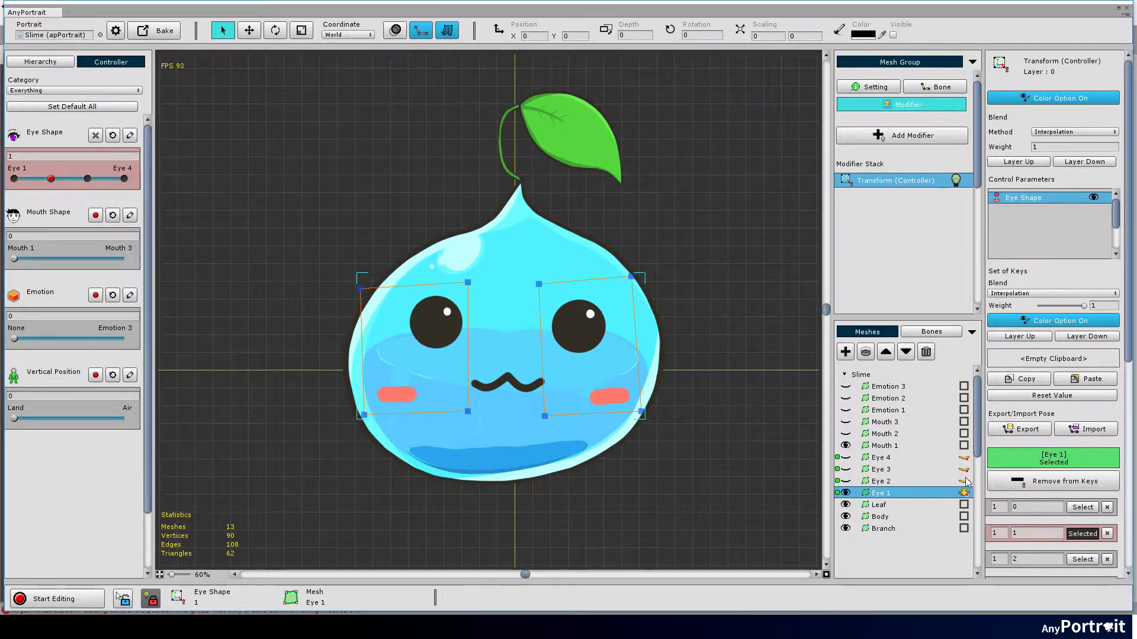
Show Eye 2 at key 1, Eye 3 at key 2 and Eye 4 at key 3, hiding Eye 1
left_click(964, 481)
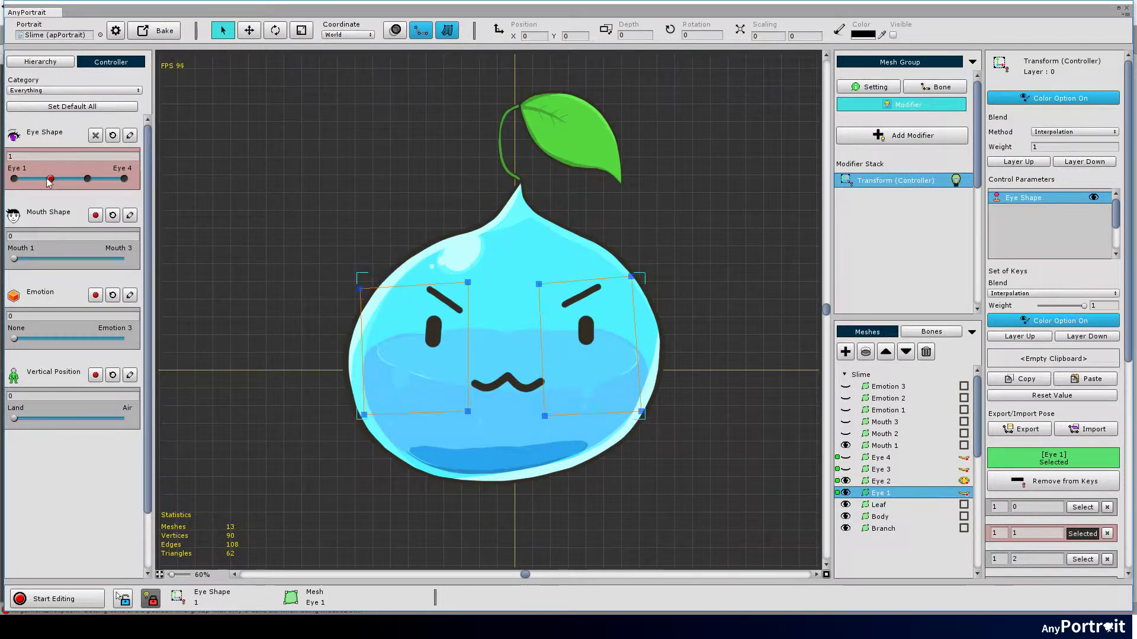
left_click(88, 179)
left_click(963, 469)
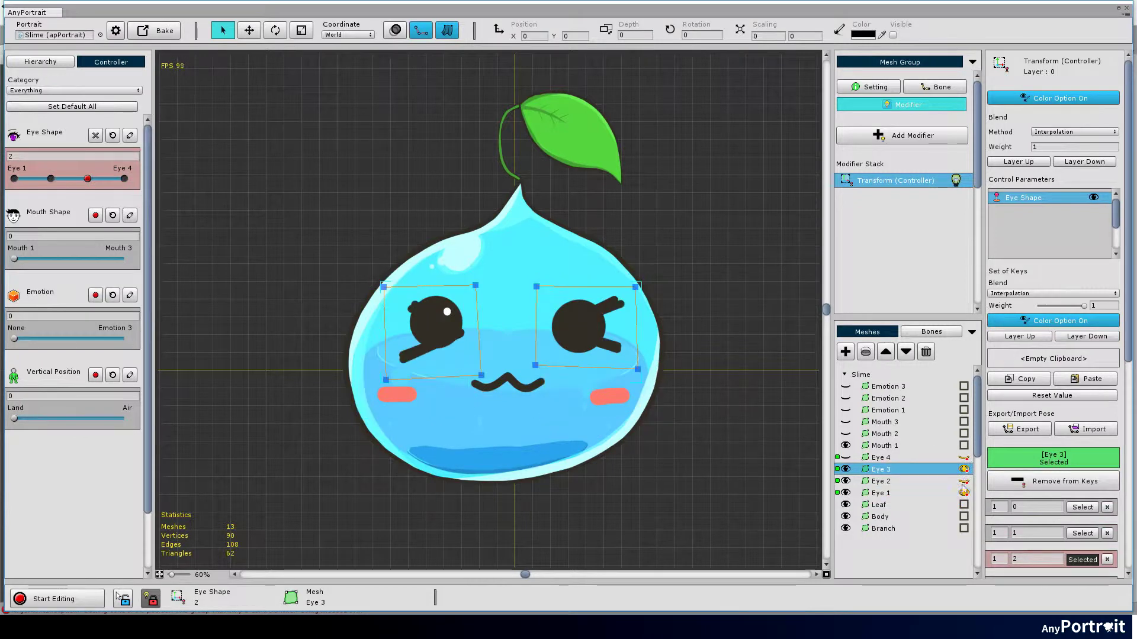
left_click(964, 492)
left_click(125, 179)
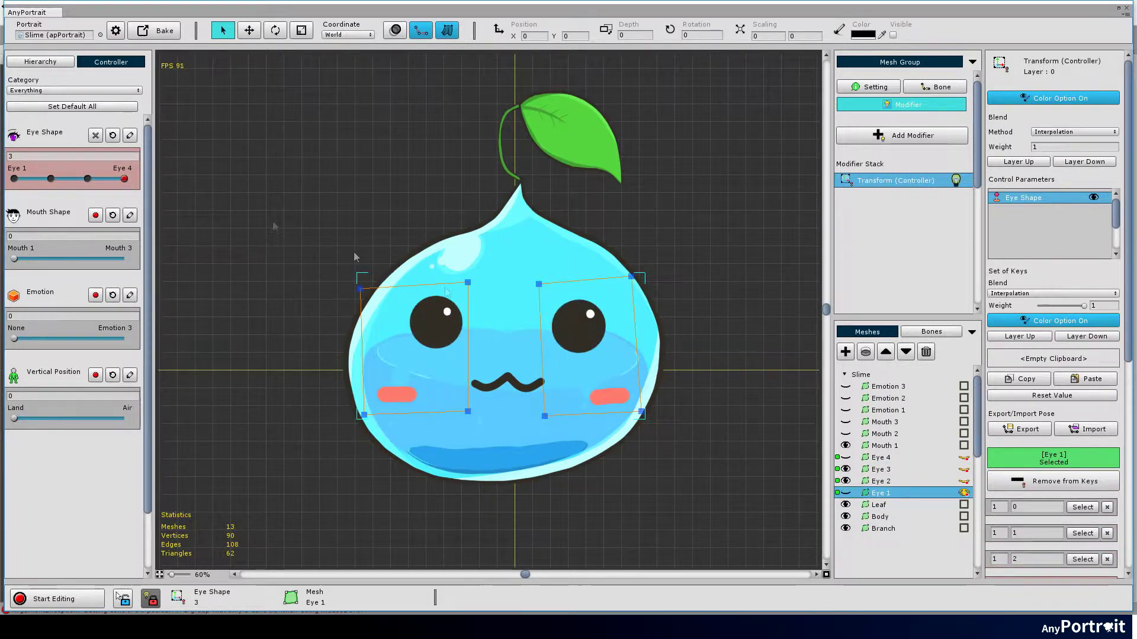
left_click(963, 458)
left_click(964, 494)
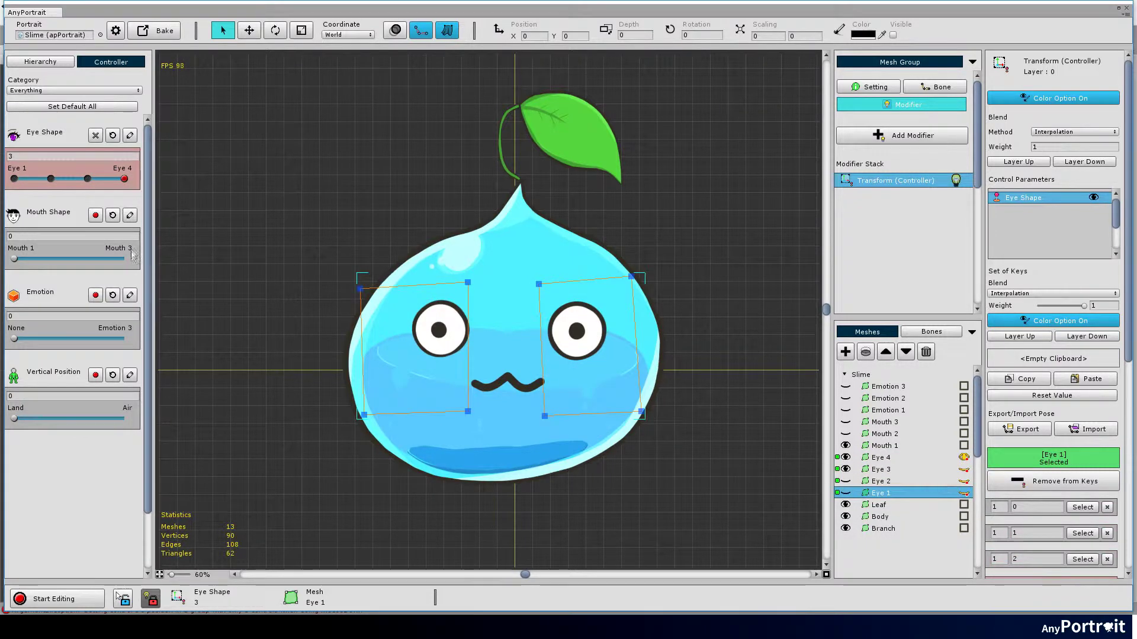
left_click(51, 179)
left_click_drag(58, 184, 71, 185)
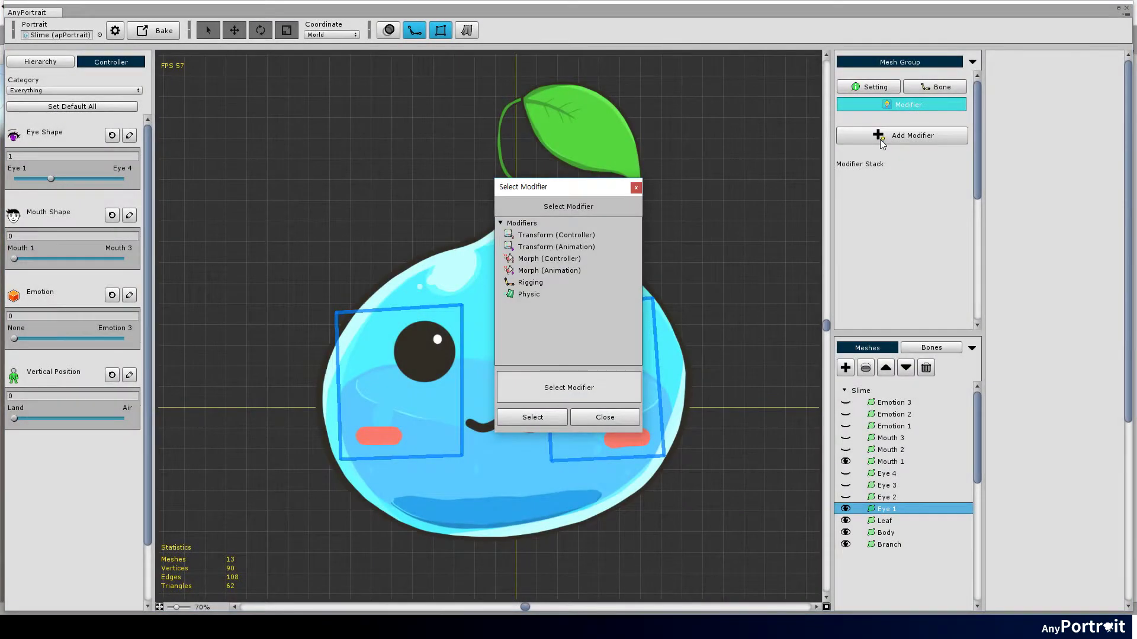
Choose Transform (Controller) in the Select Modifier dialog and confirm it
left_click(550, 237)
left_click(542, 416)
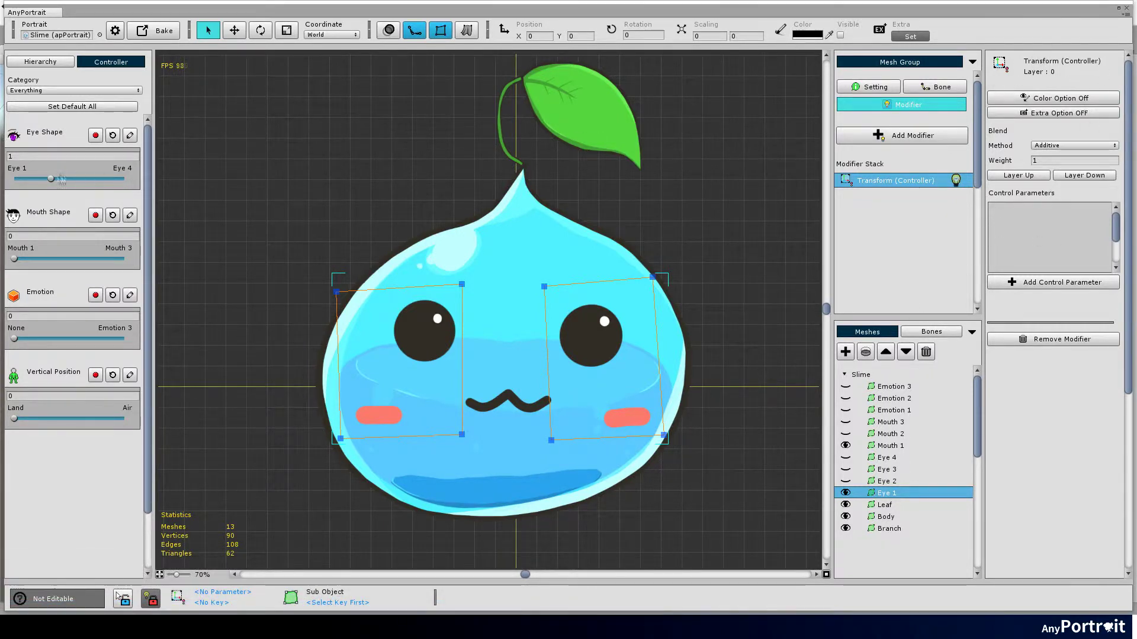
Register Eye Shape keys on the new modifier and add the eye meshes to them
left_click_drag(51, 179, 14, 179)
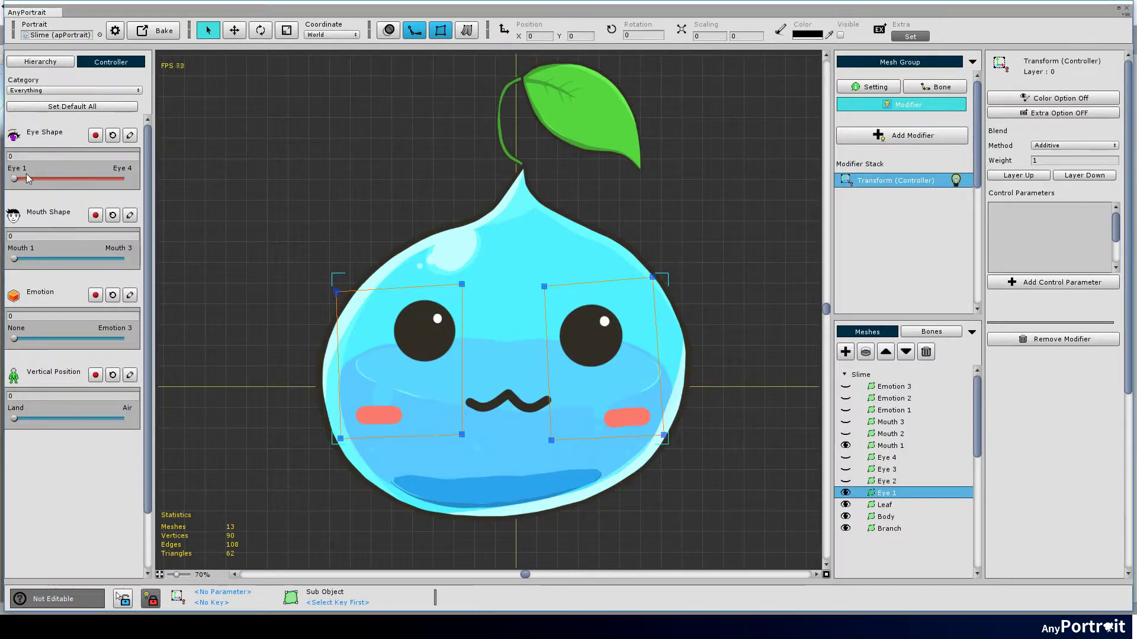
left_click(83, 147)
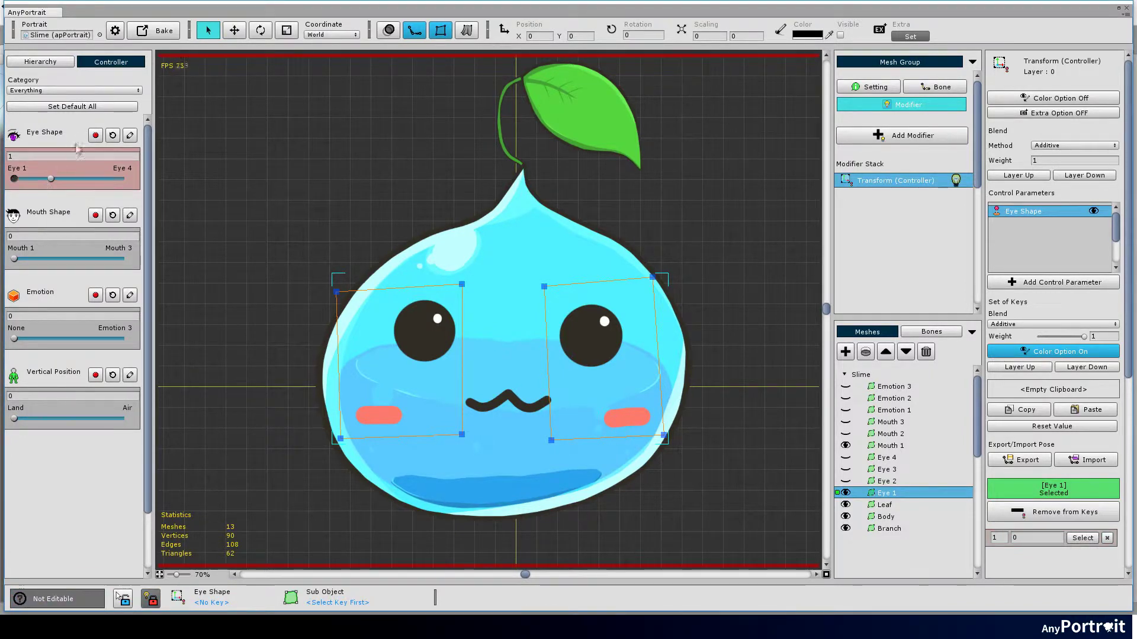
left_click(96, 135)
left_click(924, 481)
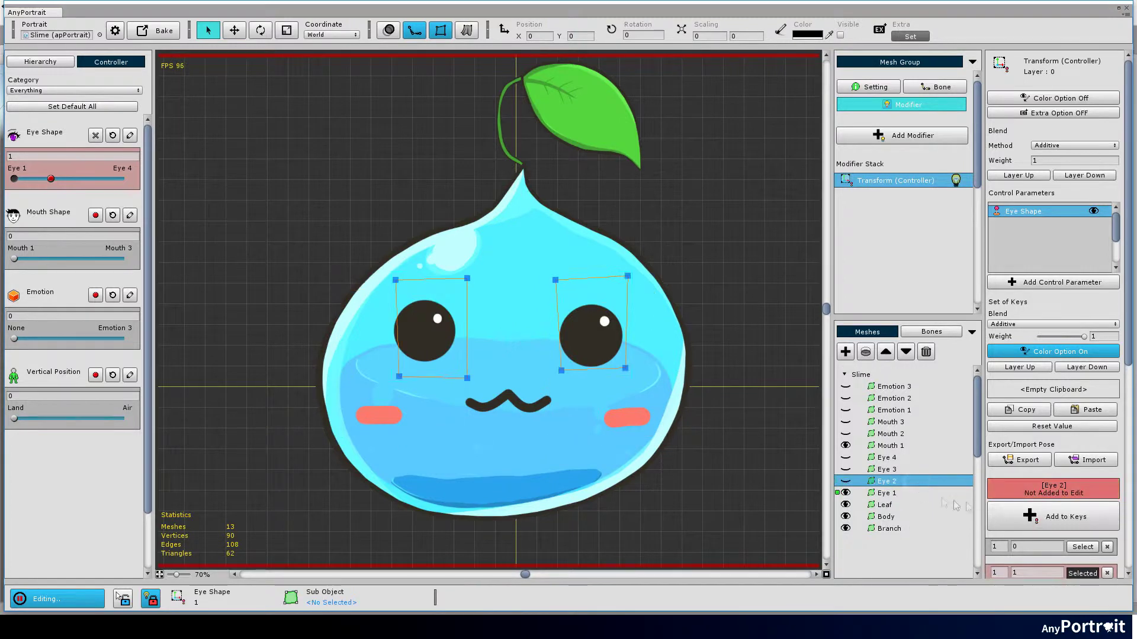
left_click(1053, 517)
middle_click_drag(630, 369, 645, 366)
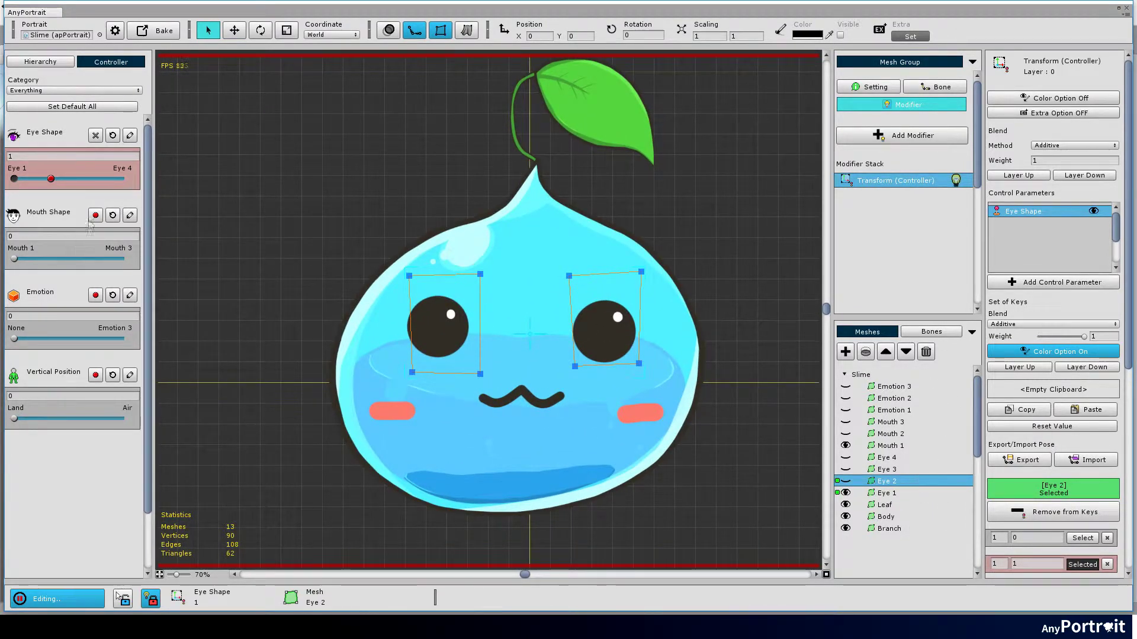
left_click(32, 179)
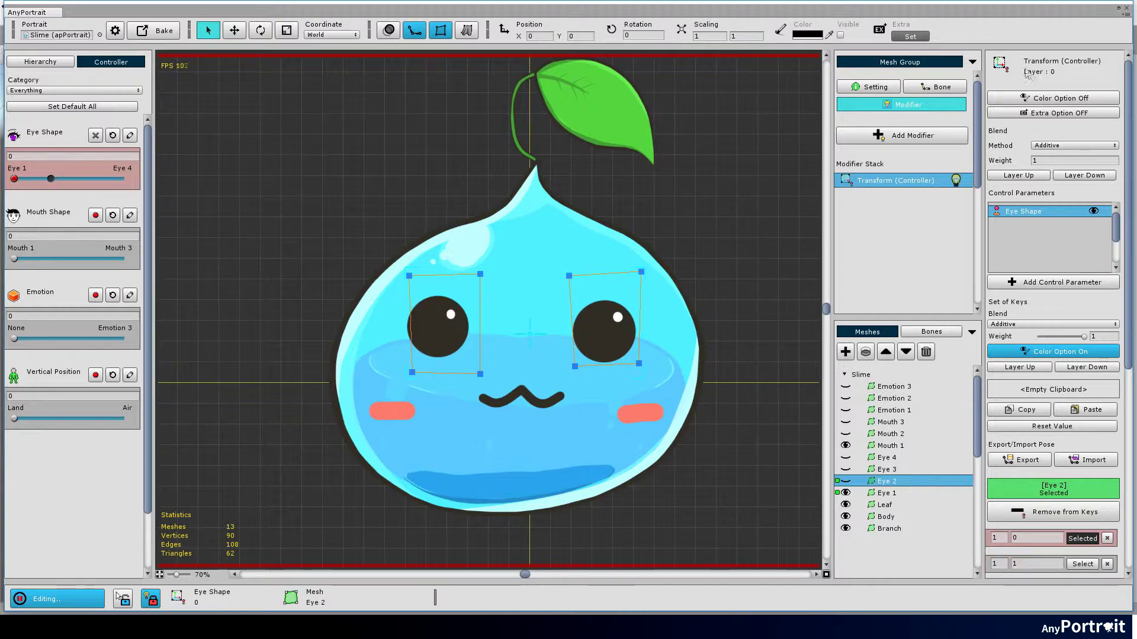
Turn Color Option On and show angry Eye 2 instead of Eye 1 at key 1
left_click(1093, 104)
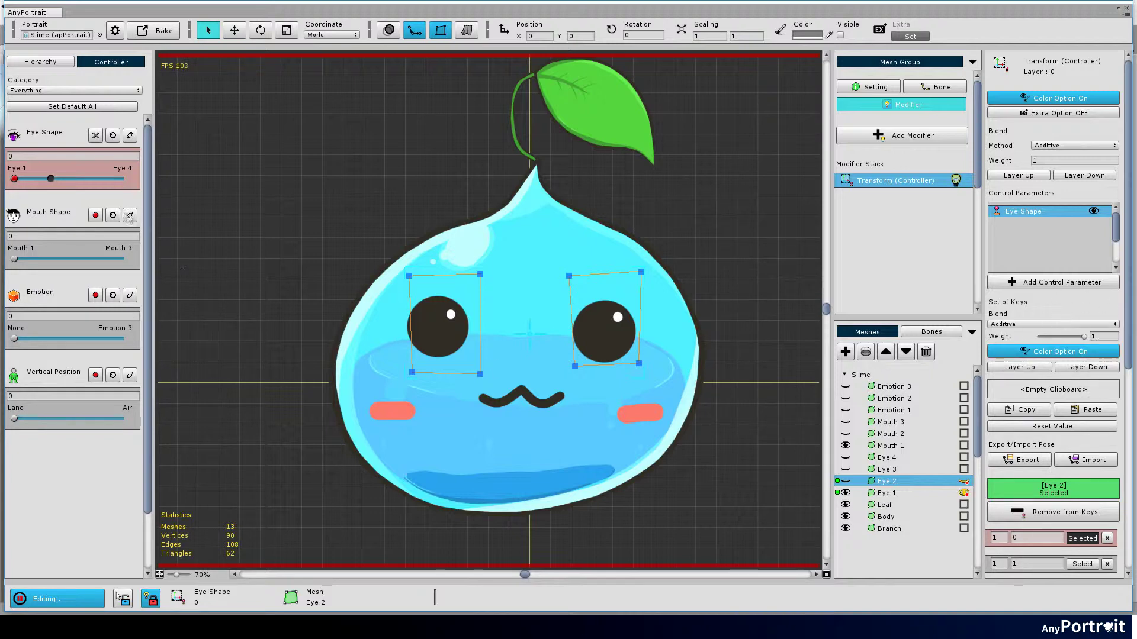
left_click(1083, 564)
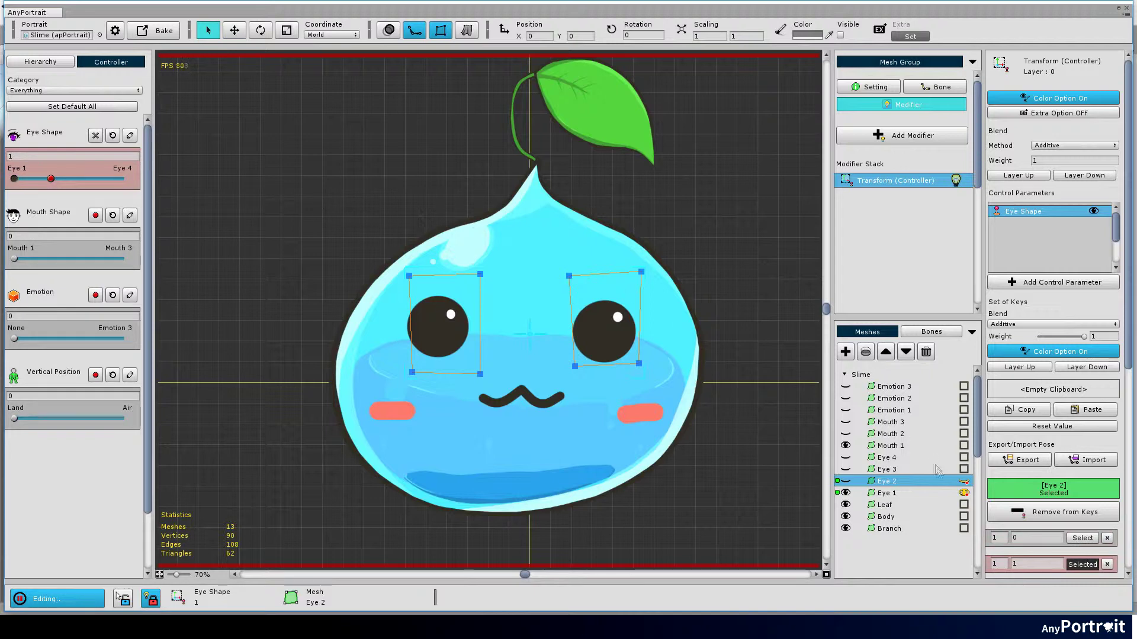
left_click(964, 480)
left_click(964, 493)
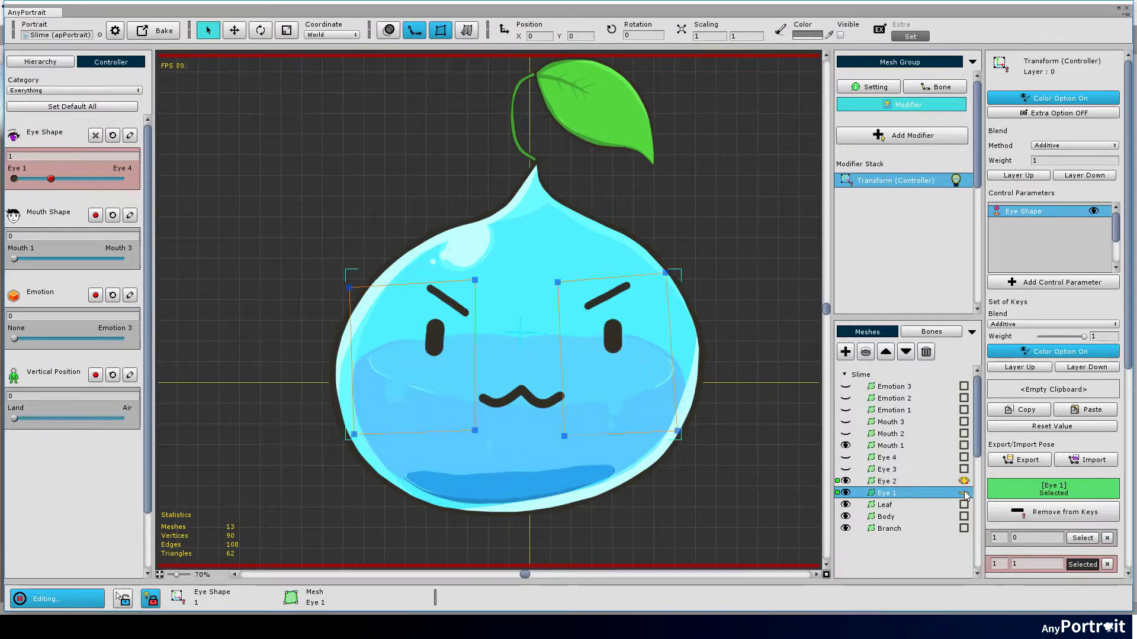
mouse_move(51, 182)
left_mouse_down()
mouse_move(25, 181)
mouse_move(42, 184)
left_mouse_up()
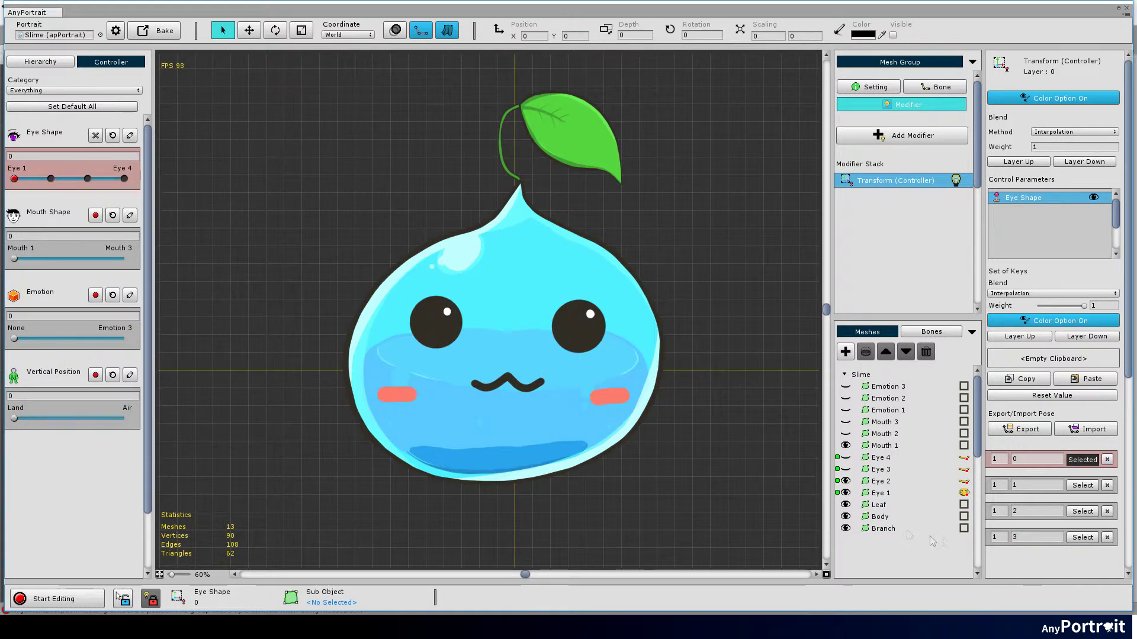
With Mouth 1 selected, record Mouth Shape keys at 0, 1 and 2
left_click(882, 446)
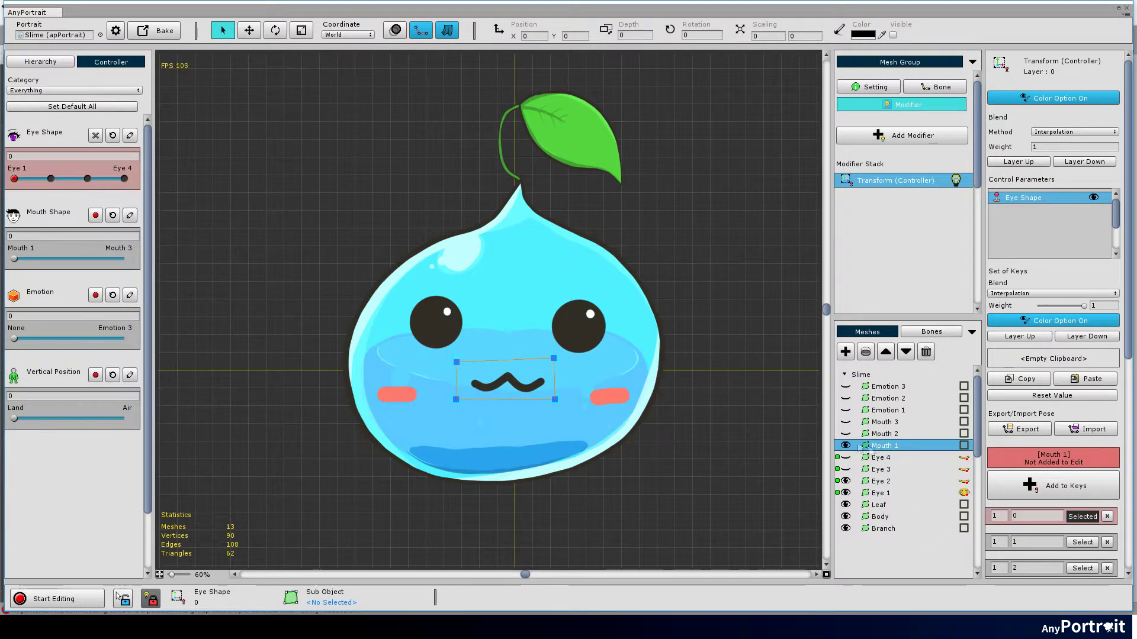
left_click(13, 260)
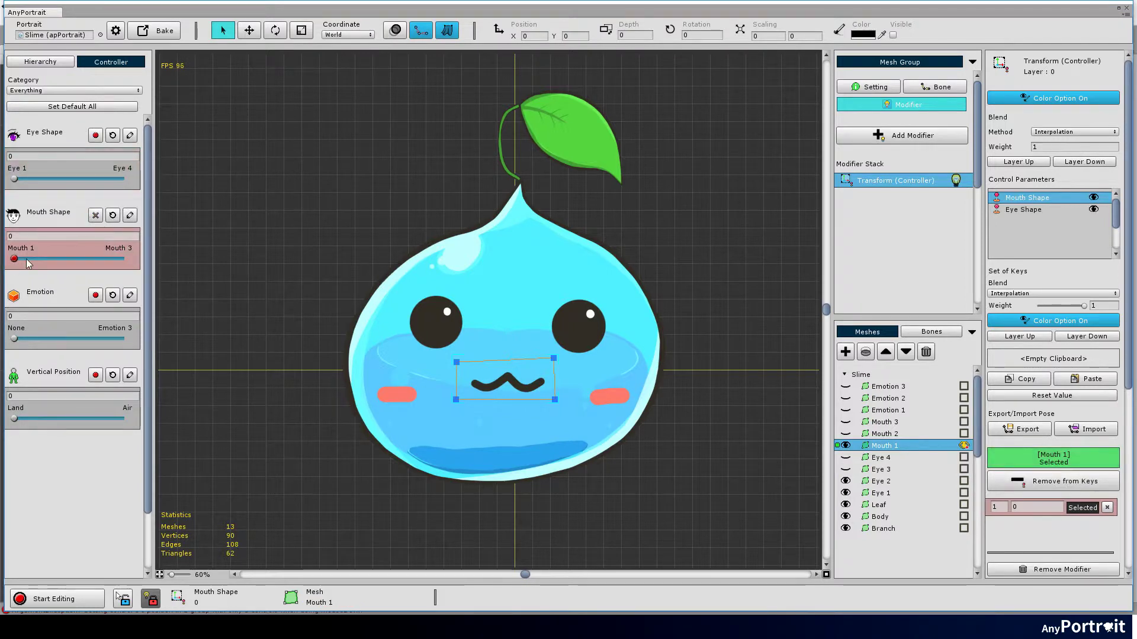
left_click_drag(27, 262, 125, 261)
left_click(95, 215)
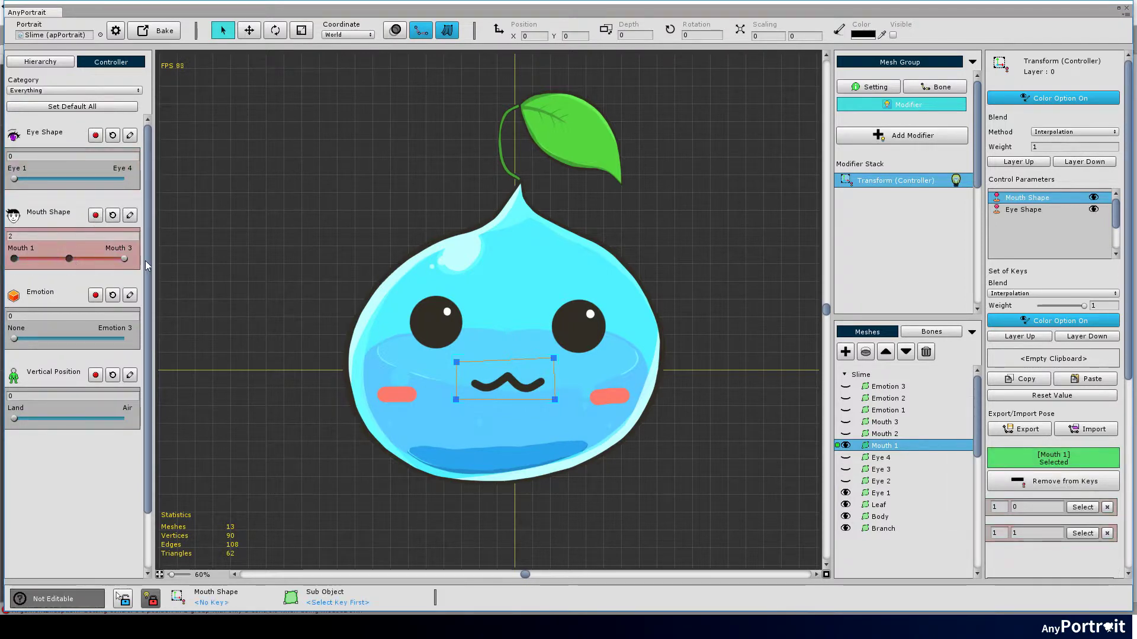
left_click(96, 215)
left_click(1082, 507)
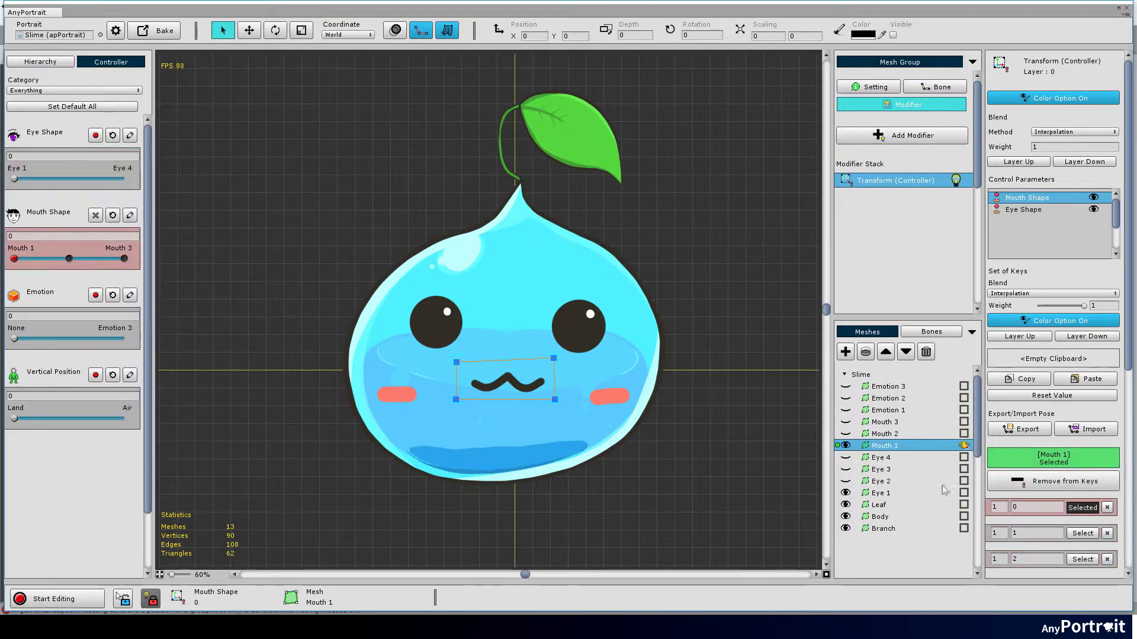
Add Mouth 2 and Mouth 3 to the Mouth Shape keys
left_click(887, 434)
left_click(1030, 485)
left_click(899, 423)
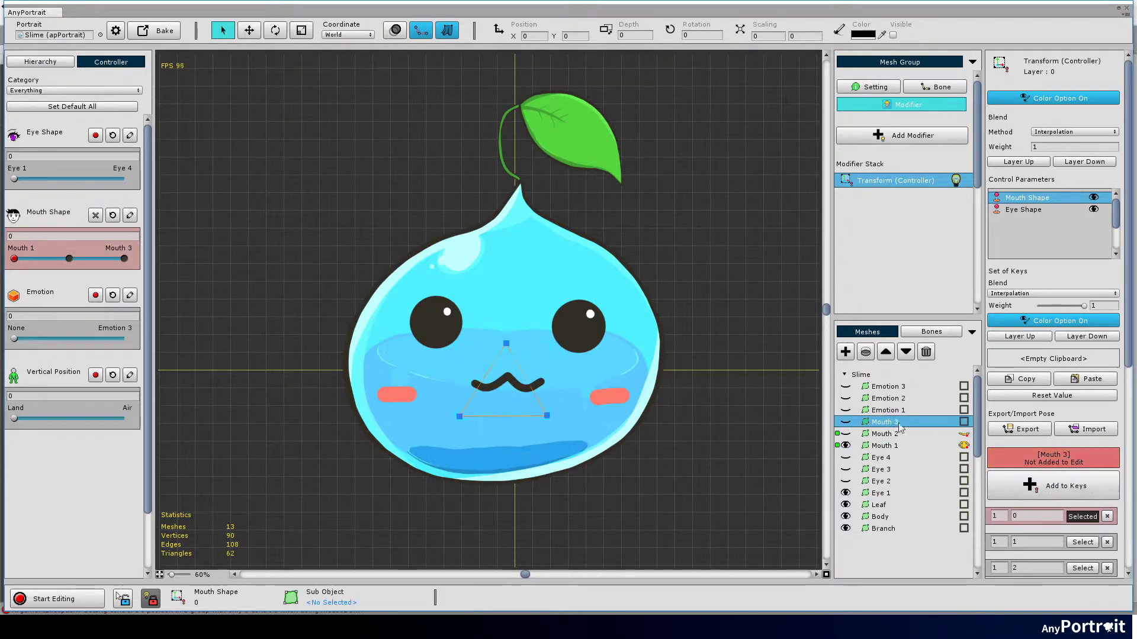
left_click(1030, 486)
Show the open Mouth 2 at key 1 and the triangle Mouth 3 at key 2
left_click(69, 258)
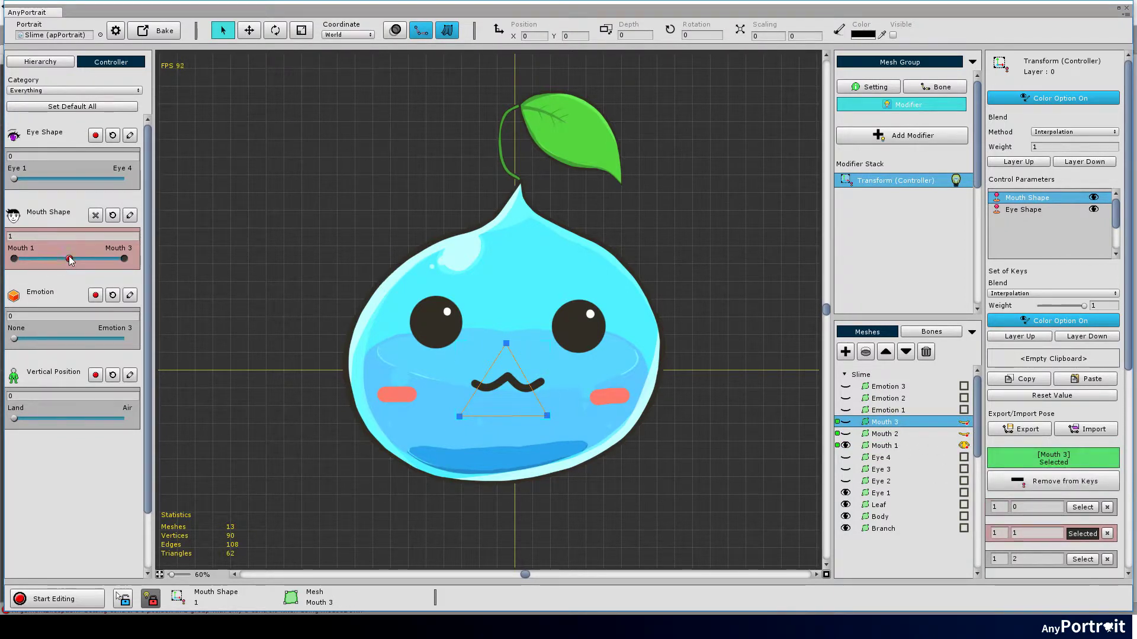
left_click(963, 435)
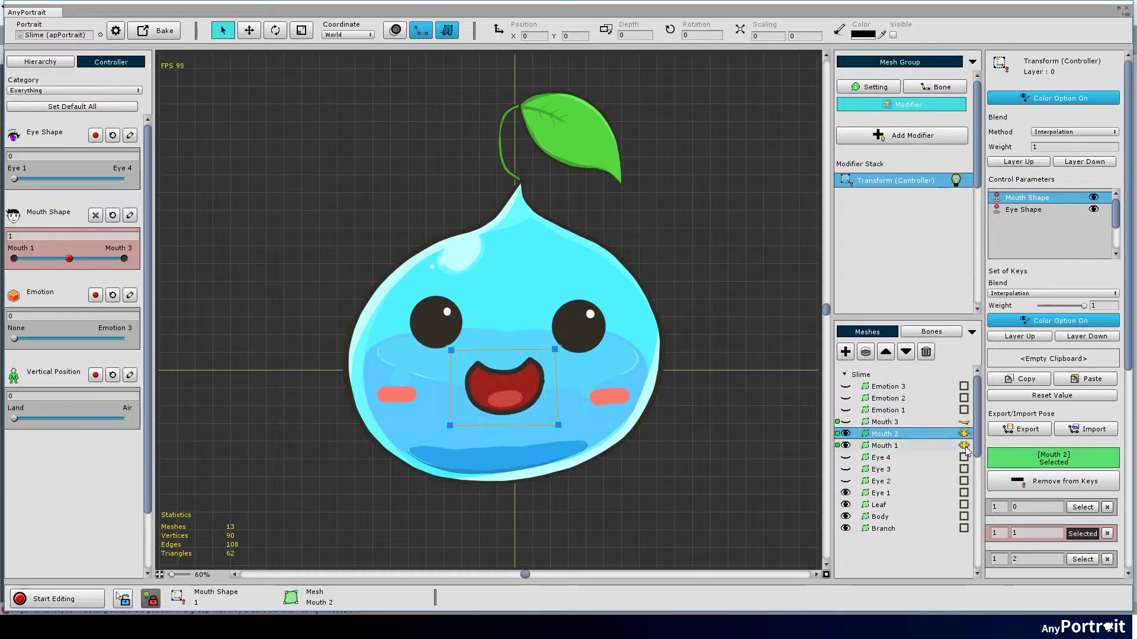
left_click_drag(71, 259, 156, 270)
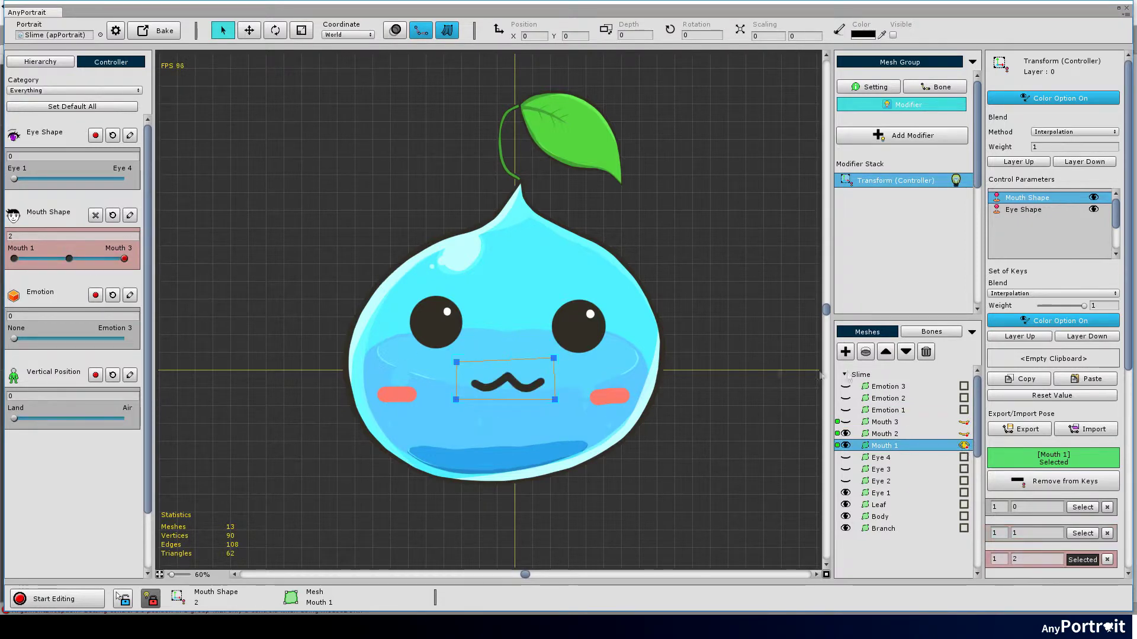
left_click(964, 423)
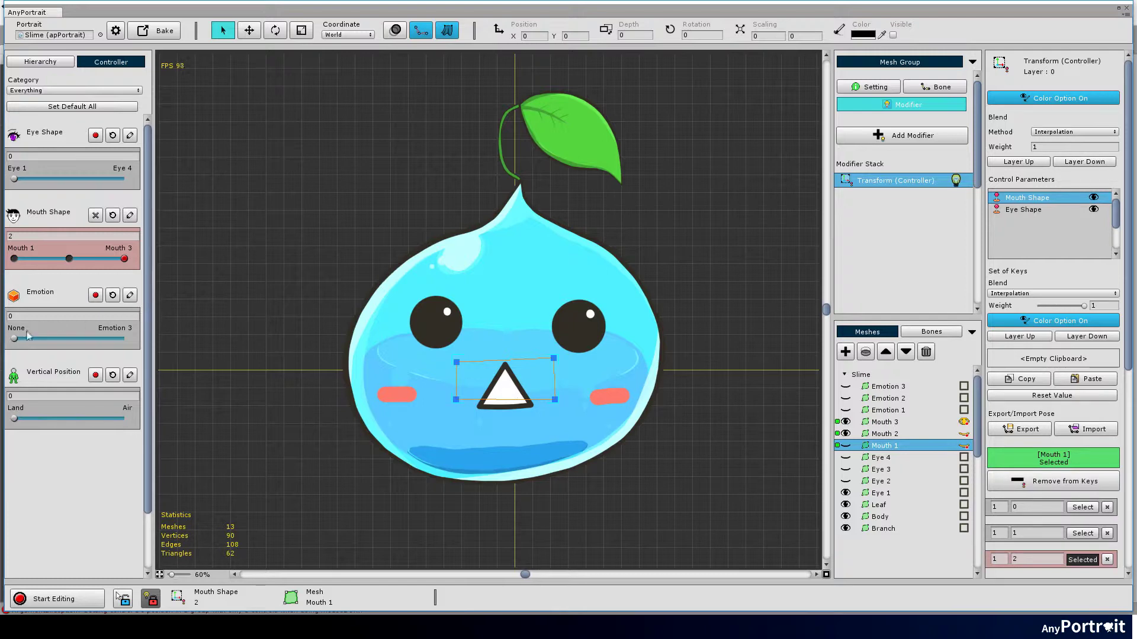
left_click(882, 410)
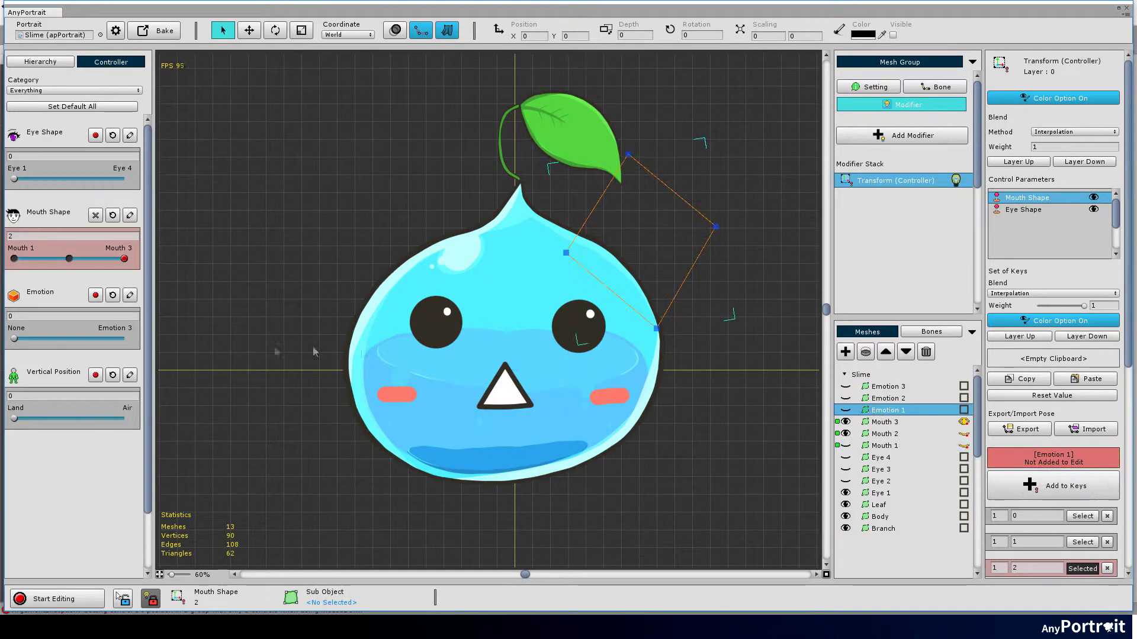
Link Emotion to the modifier with keys recorded along its range
left_click(95, 295)
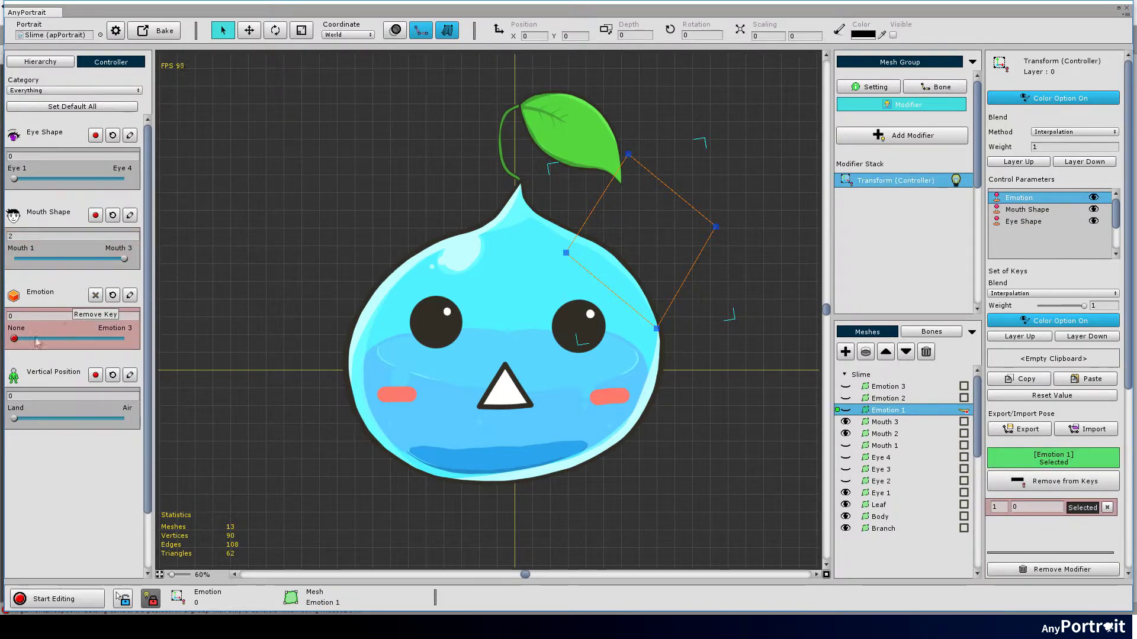
left_click_drag(36, 342, 114, 336)
left_click(96, 295)
left_click(96, 295)
left_click(1082, 507)
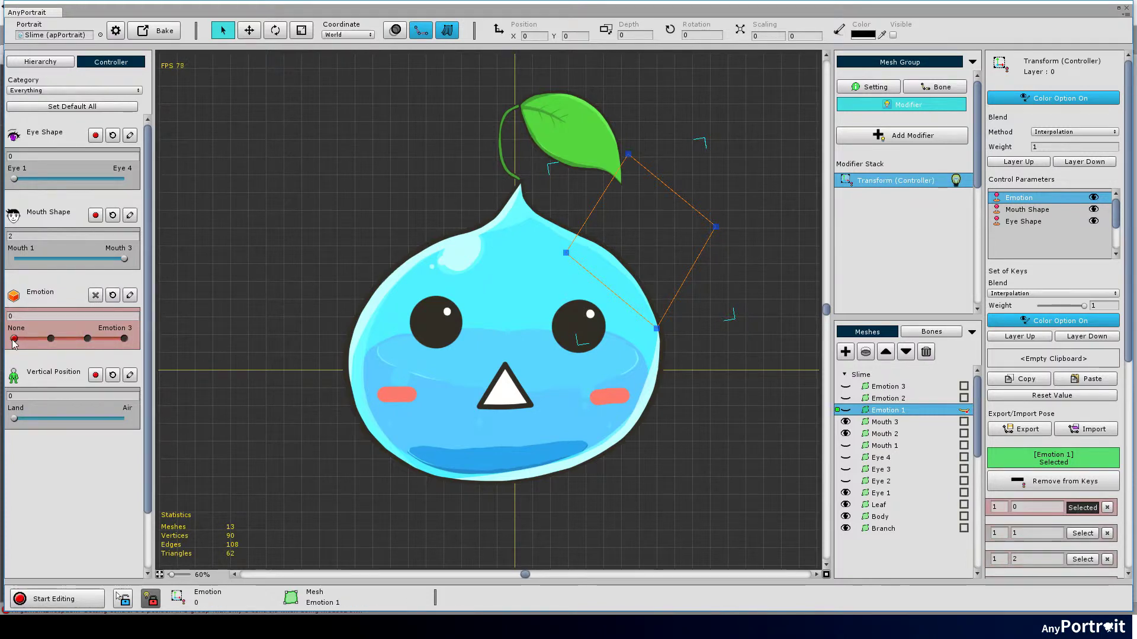
Add Emotion 2 and Emotion 3 to the Emotion keys
left_click(888, 399)
left_click(1046, 484)
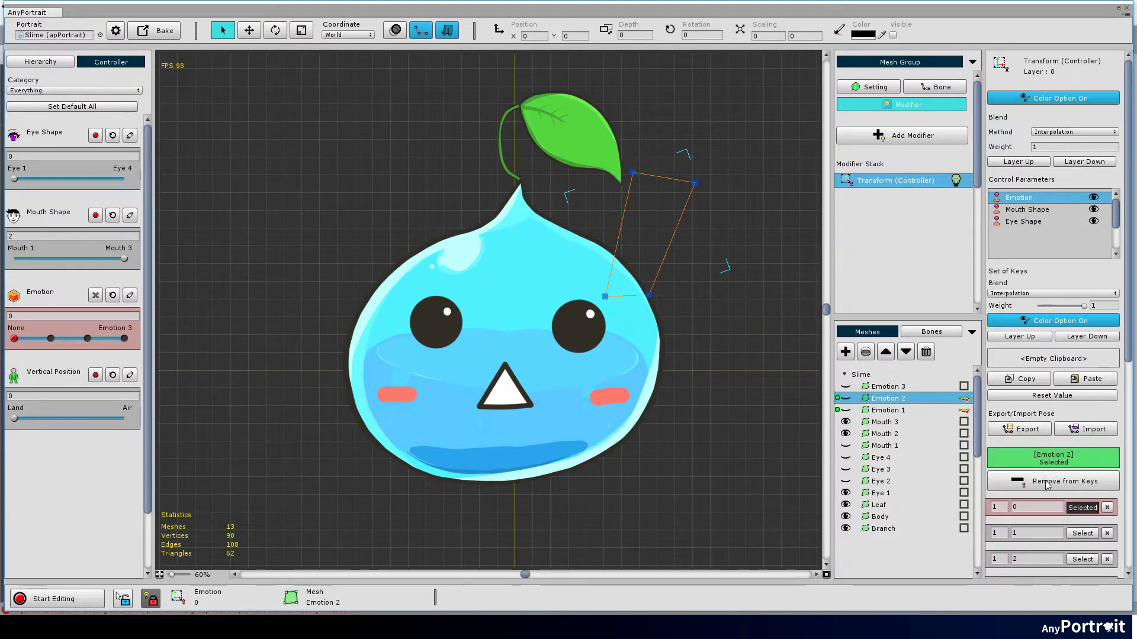
left_click(888, 386)
left_click(1024, 485)
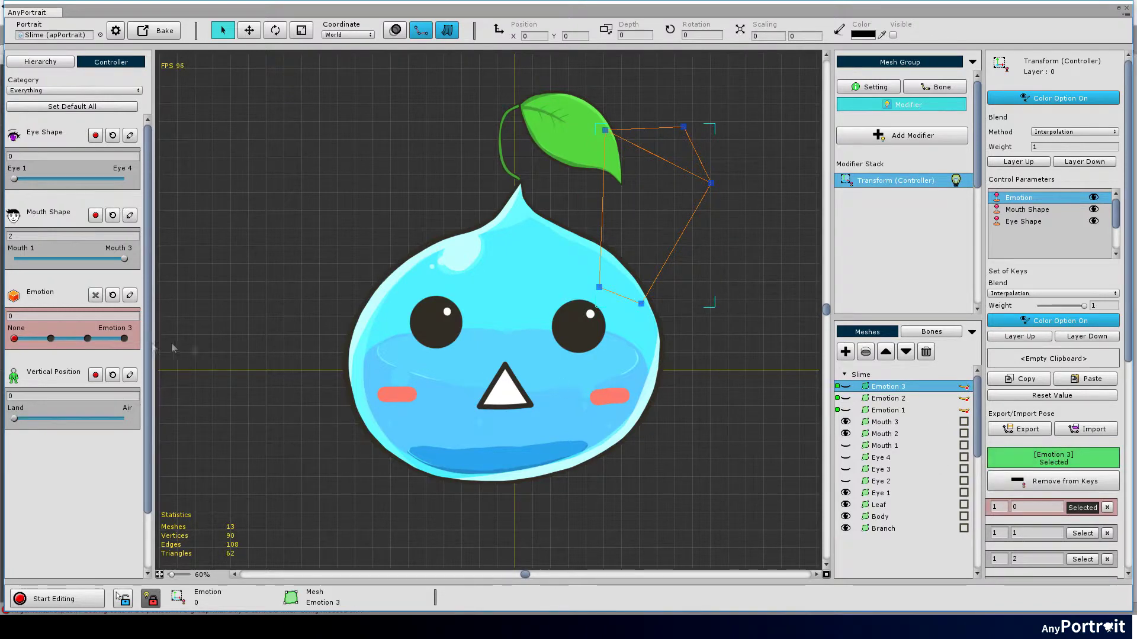
Show Emotion 2 at key 2 and the question-mark Emotion 3 at key 3, then verify Emotion 0 is blank
left_click_drag(33, 339, 52, 341)
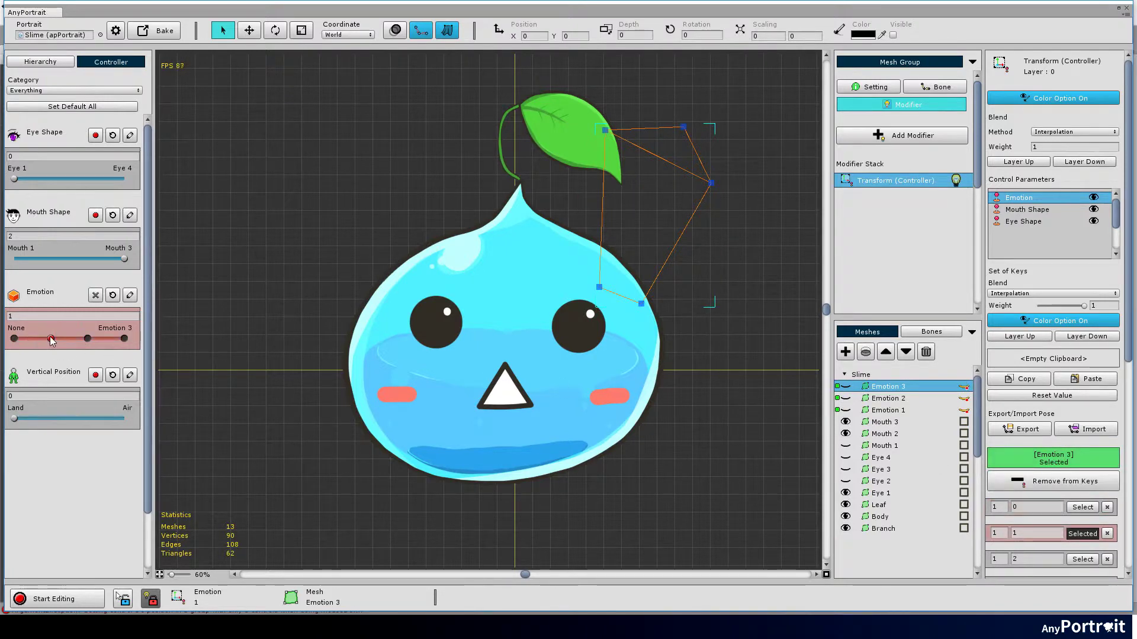
left_click(965, 411)
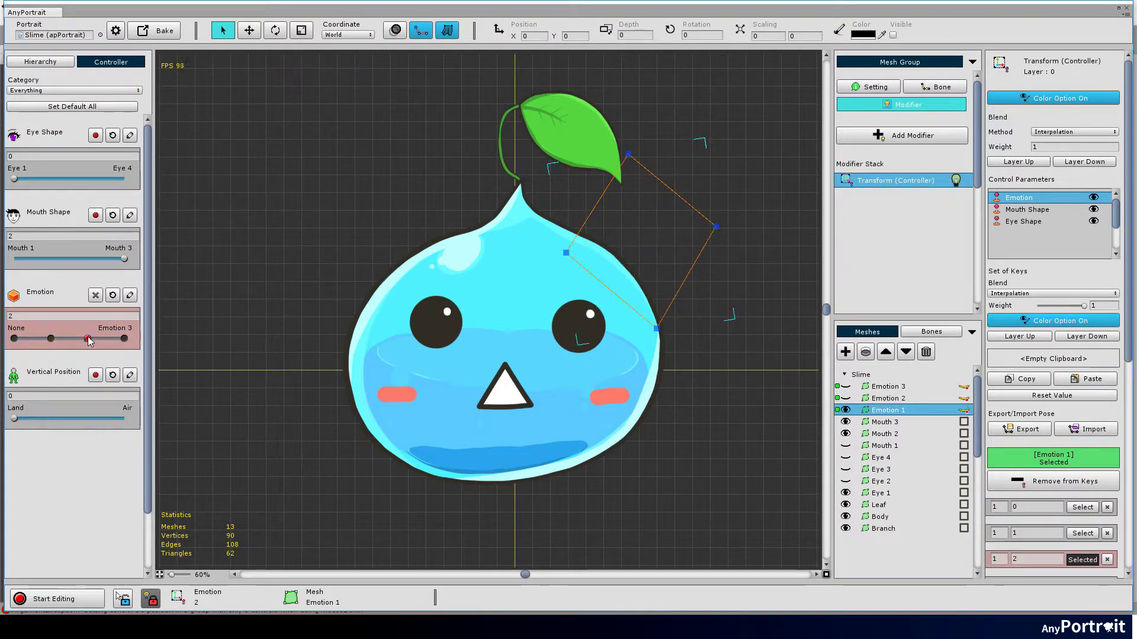
left_click(960, 400)
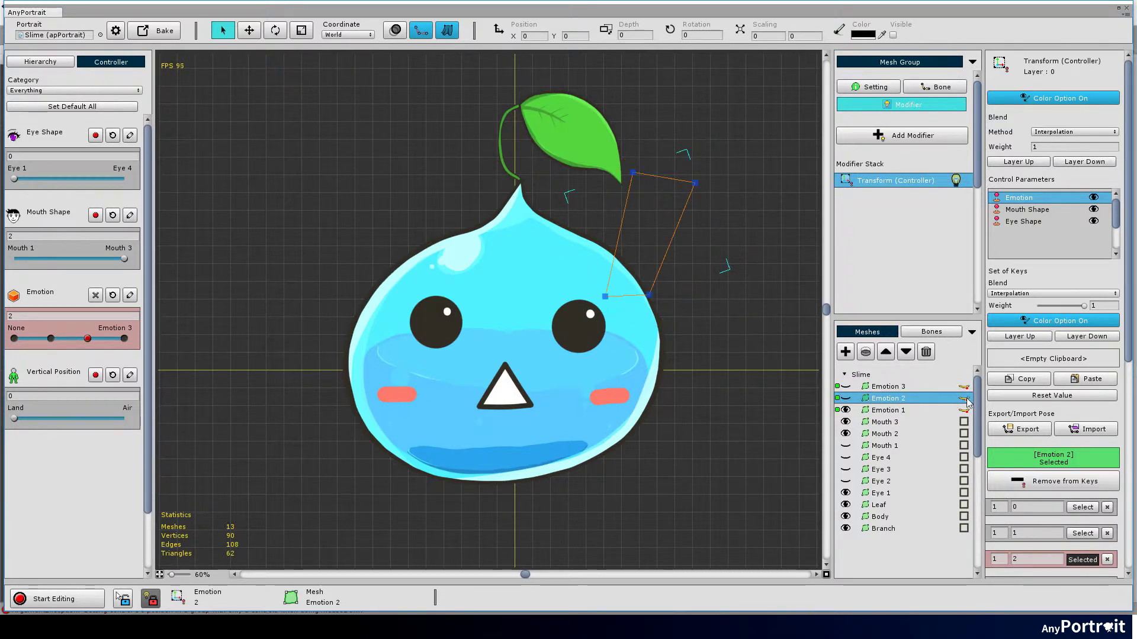
left_click_drag(88, 339, 124, 339)
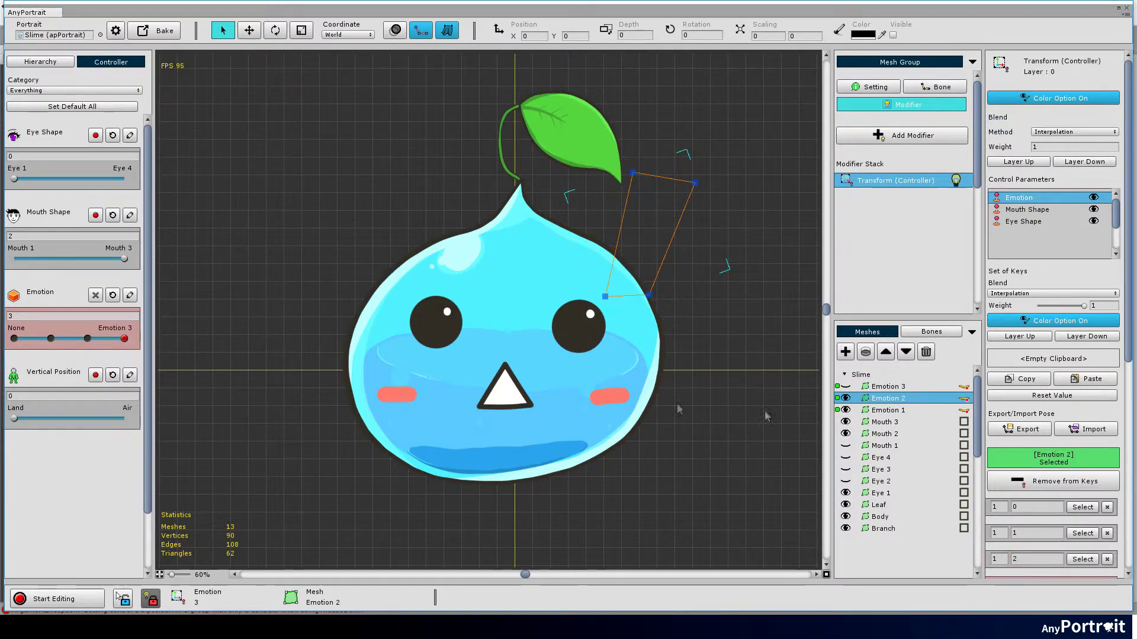
left_click(963, 387)
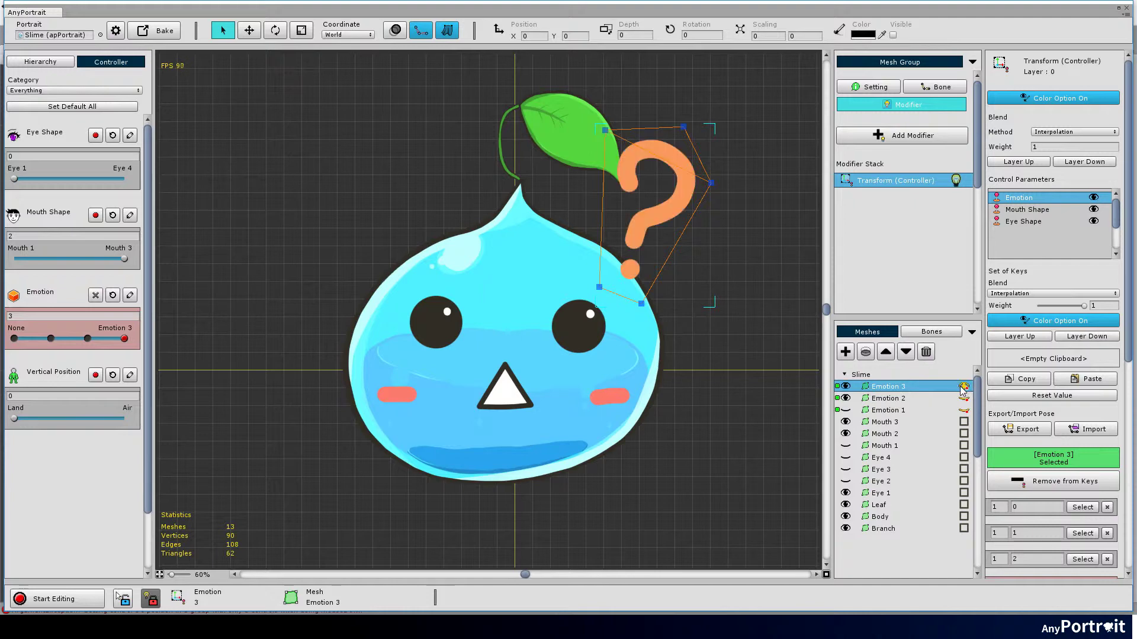
left_click_drag(111, 342, 14, 342)
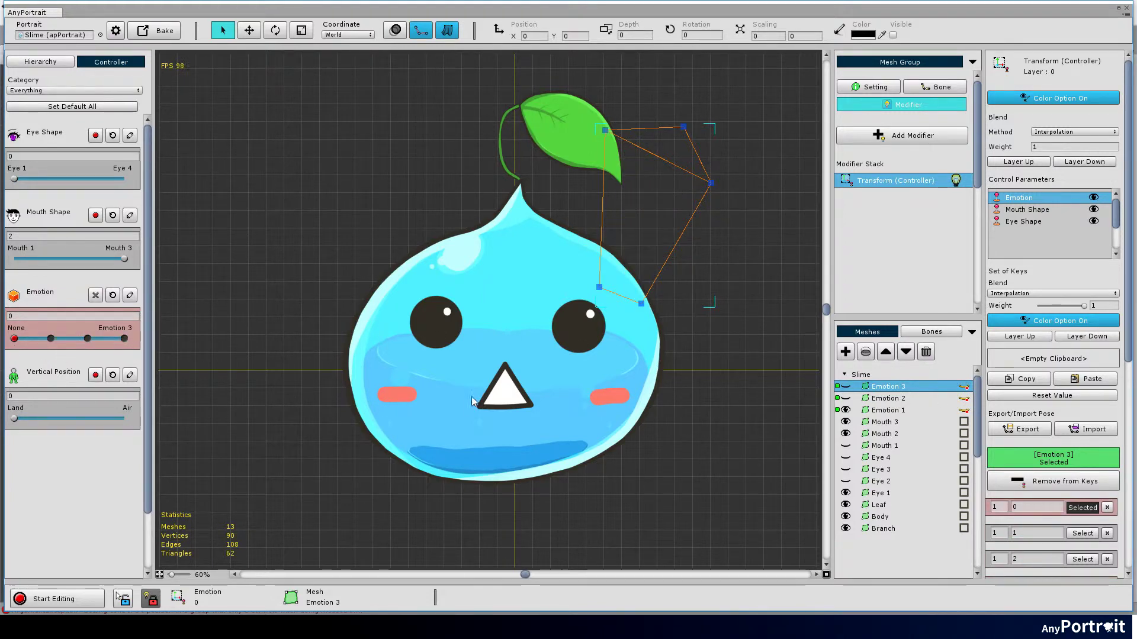
scroll(474, 399, "down", 1)
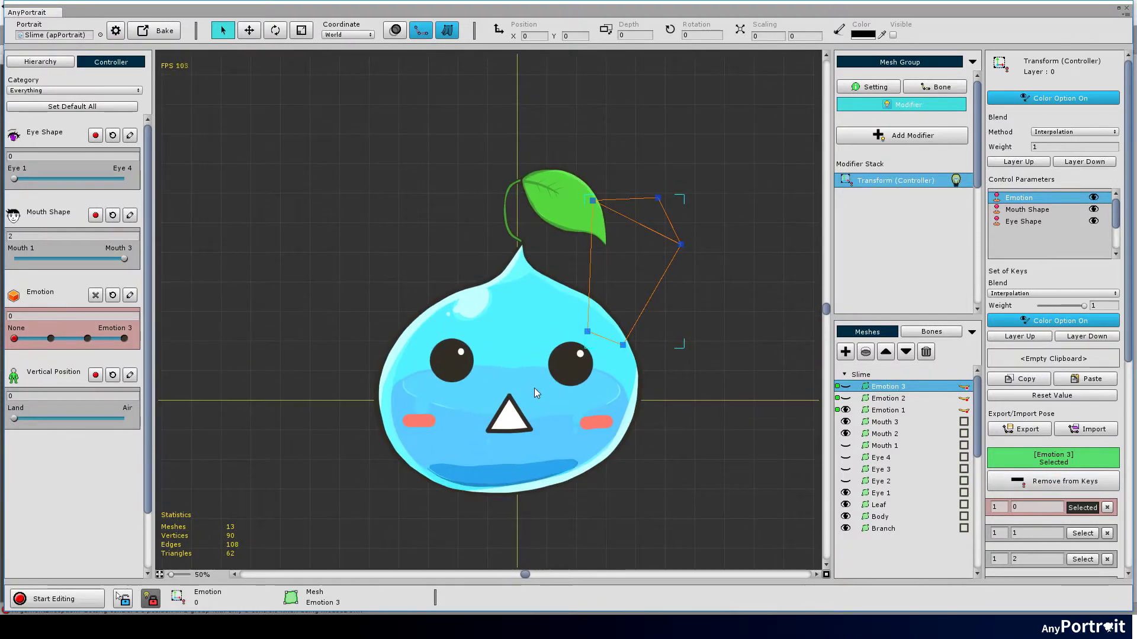
middle_click_drag(534, 392, 528, 382)
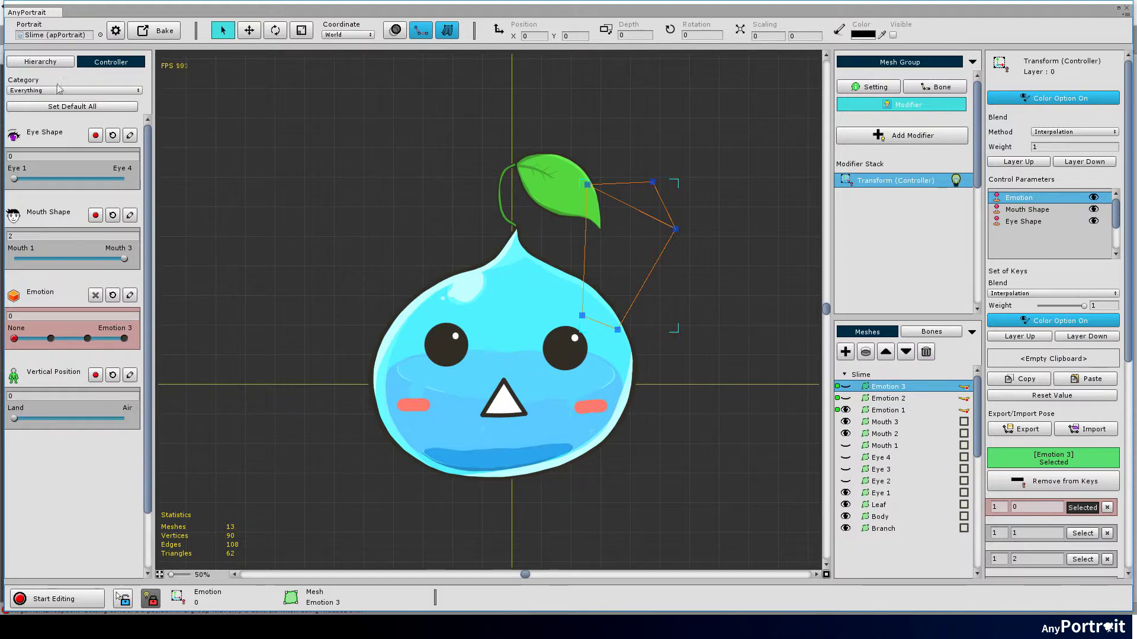
Select Root Unit 0 in the Hierarchy and bake the slime portrait
left_click(52, 62)
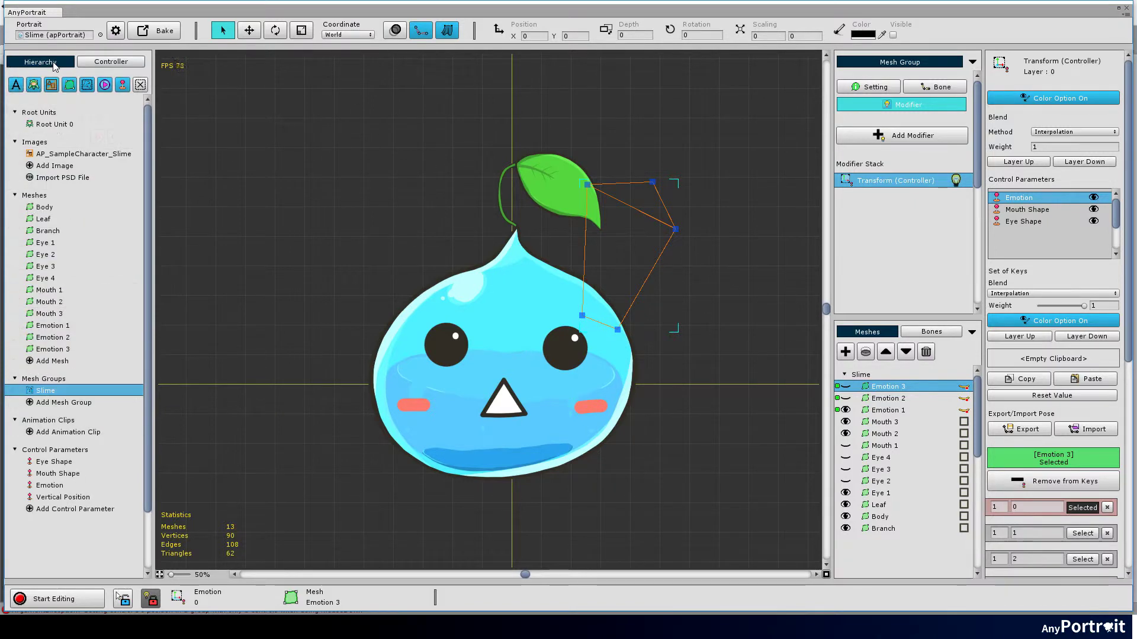
left_click(56, 125)
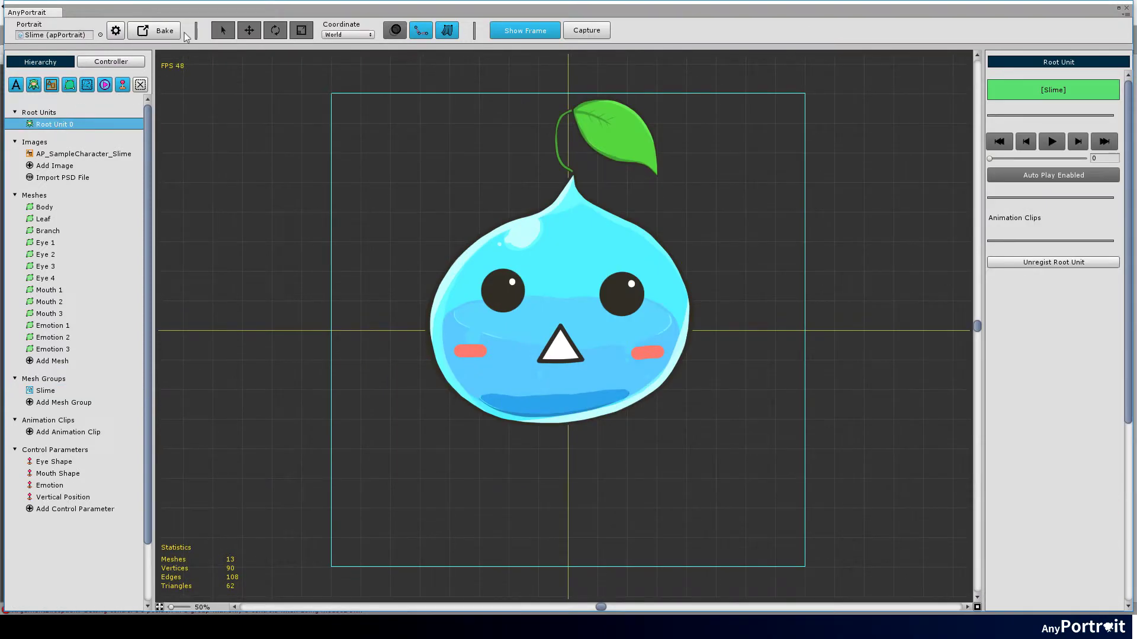
left_click(169, 33)
left_click(110, 62)
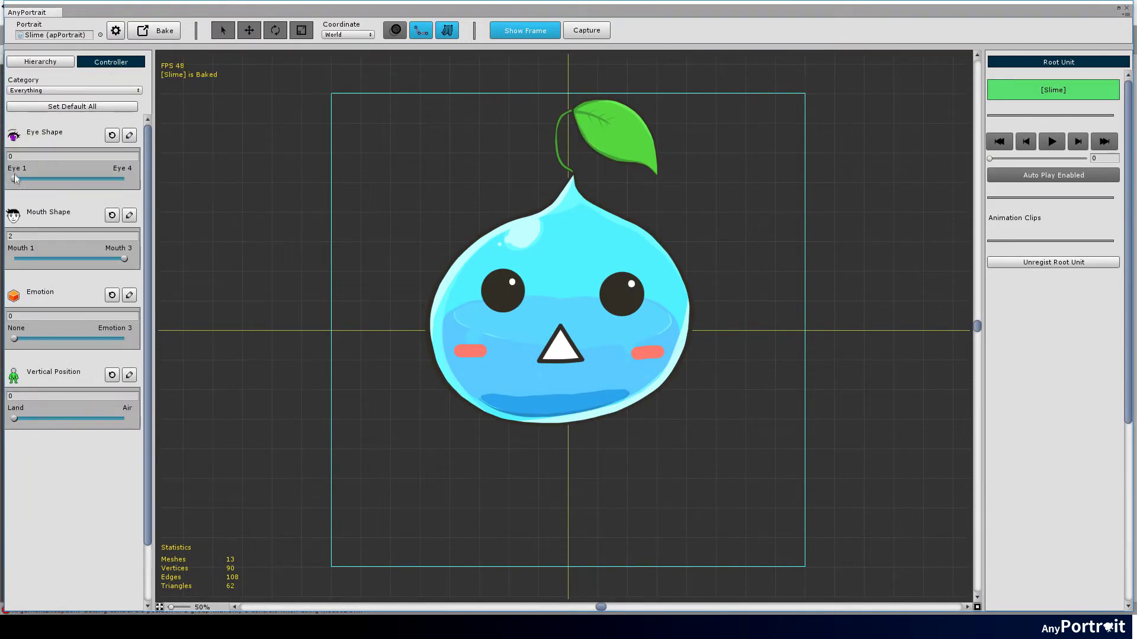
Test the eye, mouth and emotion sliders, confirming each swaps the slime's meshes
left_click_drag(14, 178, 124, 178)
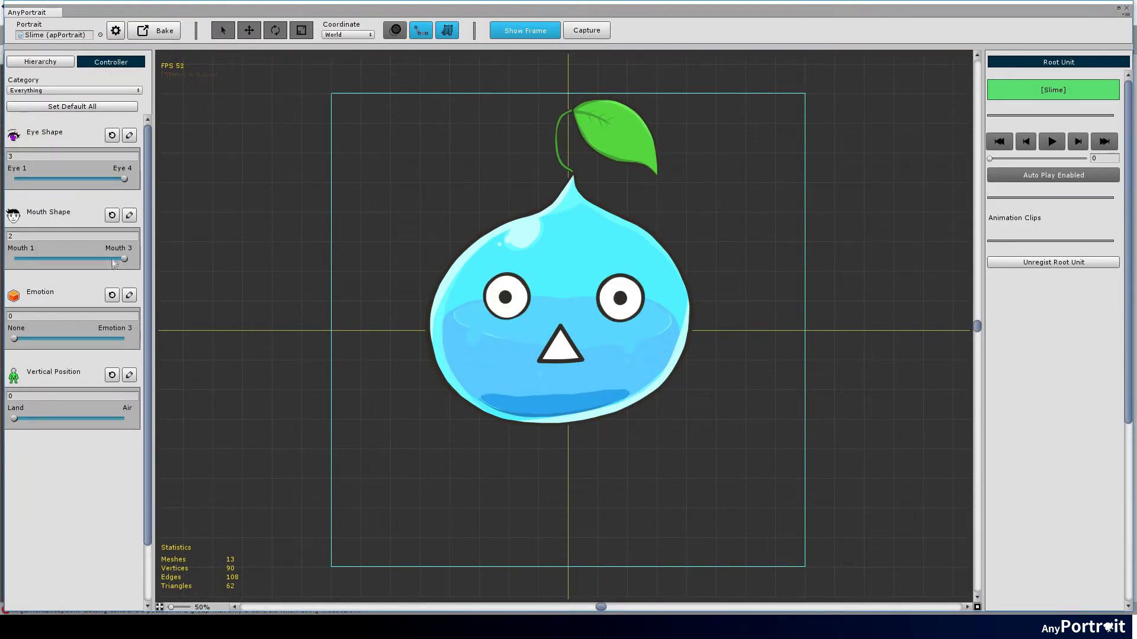
left_click_drag(125, 259, 26, 261)
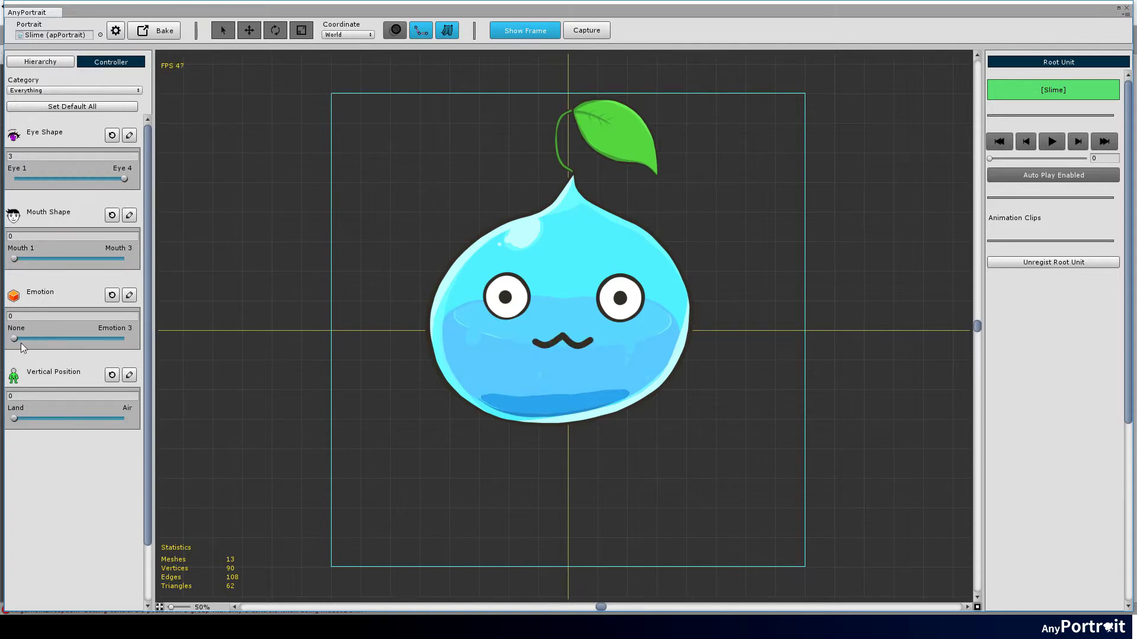
left_click_drag(21, 339, 126, 340)
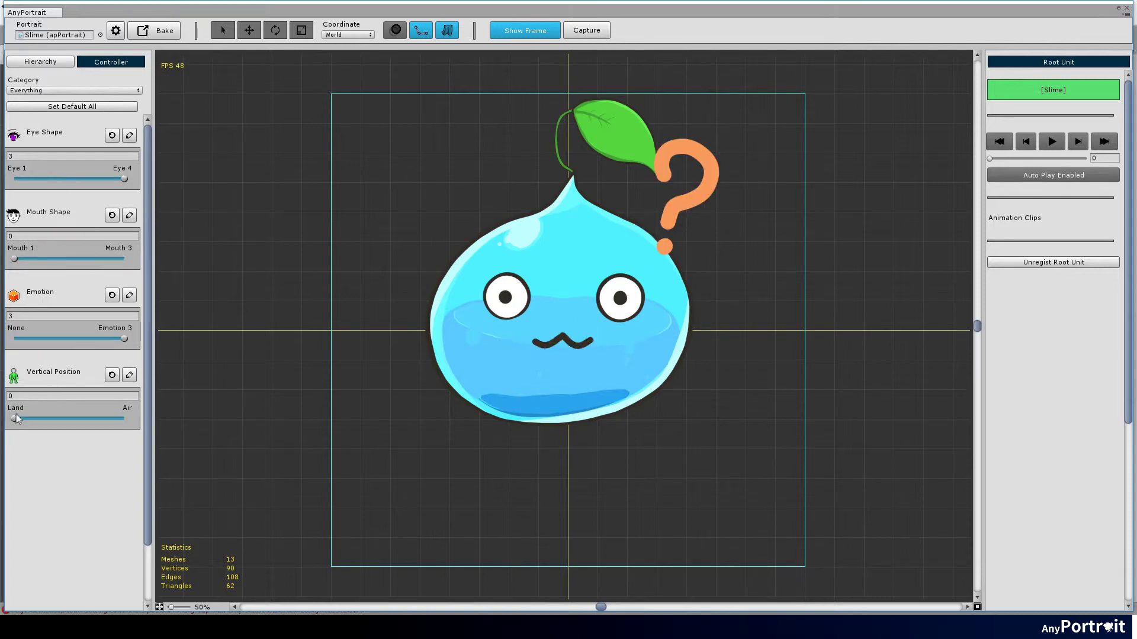
mouse_move(14, 419)
left_mouse_down()
mouse_move(51, 418)
mouse_move(14, 419)
left_mouse_up()
mouse_move(124, 178)
left_mouse_down()
mouse_move(14, 193)
mouse_move(127, 201)
left_mouse_up()
left_click_drag(32, 259, 48, 259)
left_click_drag(124, 178, 27, 190)
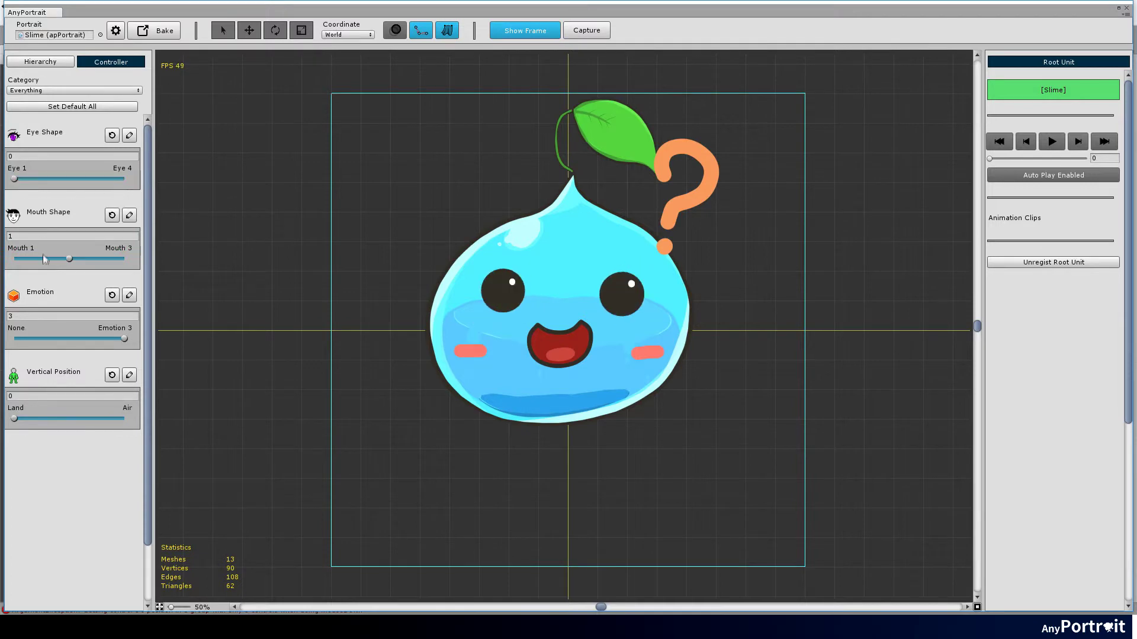
left_click_drag(95, 260, 126, 259)
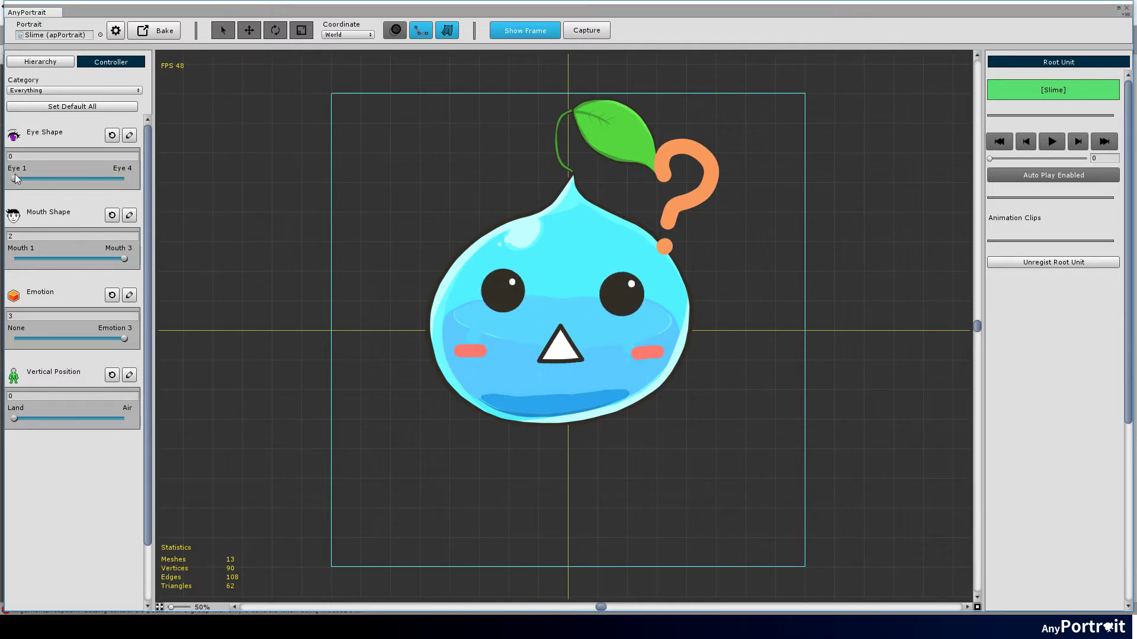
mouse_move(14, 179)
left_mouse_down()
mouse_move(94, 180)
mouse_move(17, 183)
left_mouse_up()
left_click_drag(55, 184, 88, 181)
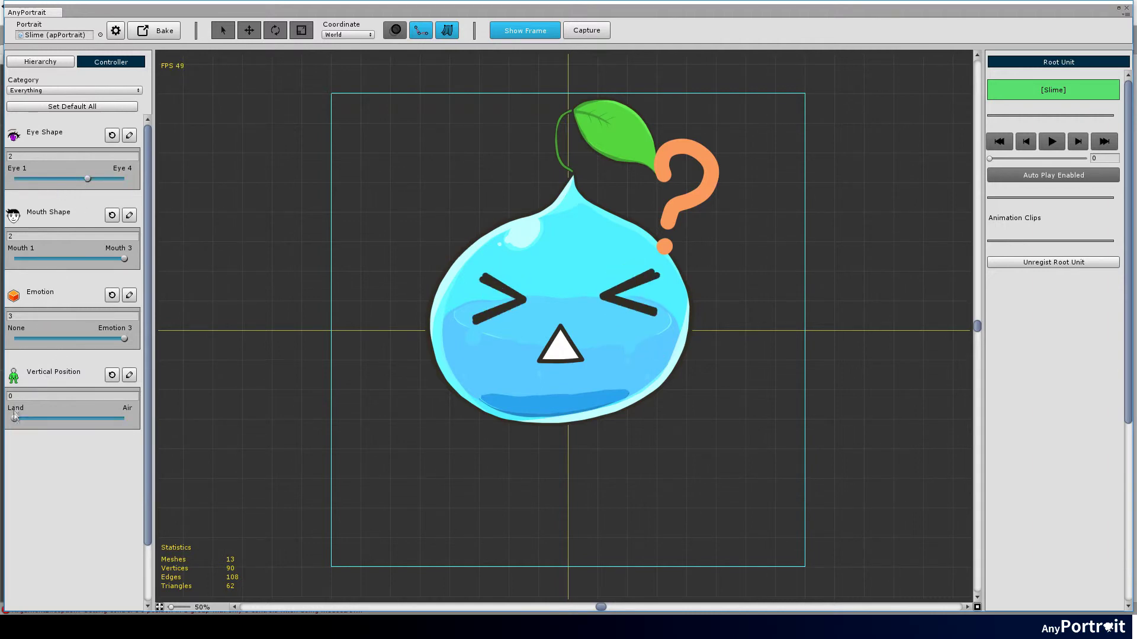
left_click_drag(124, 338, 51, 342)
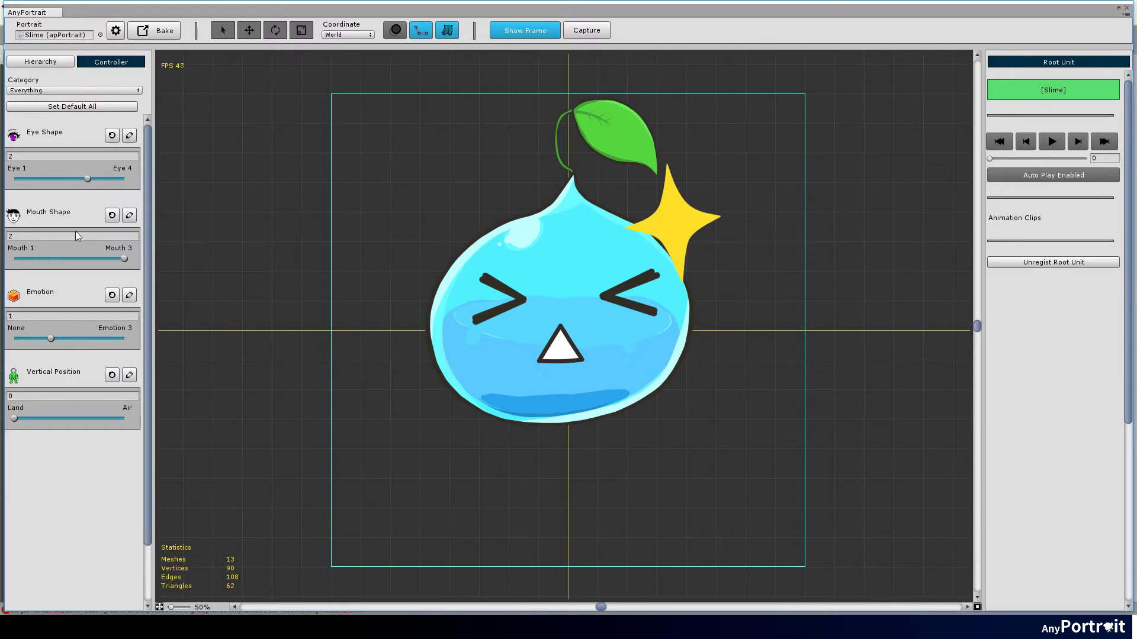
left_click_drag(124, 259, 69, 261)
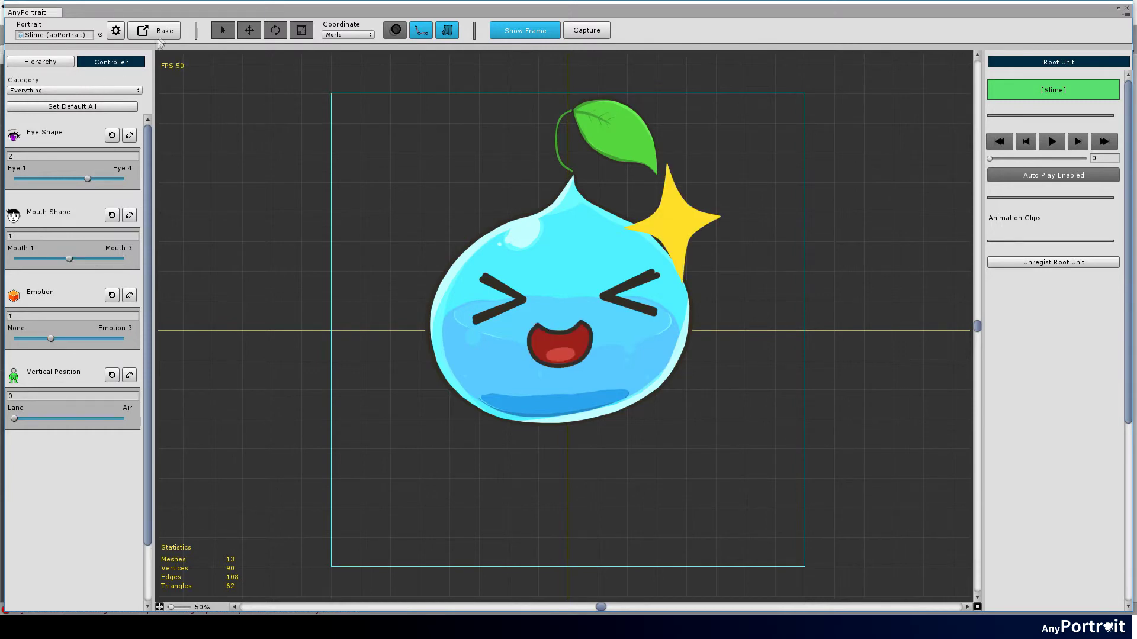
Bake the portrait again, close the AnyPortrait editor and play the Unity scene
left_click(159, 33)
left_click(540, 300)
left_click(665, 222)
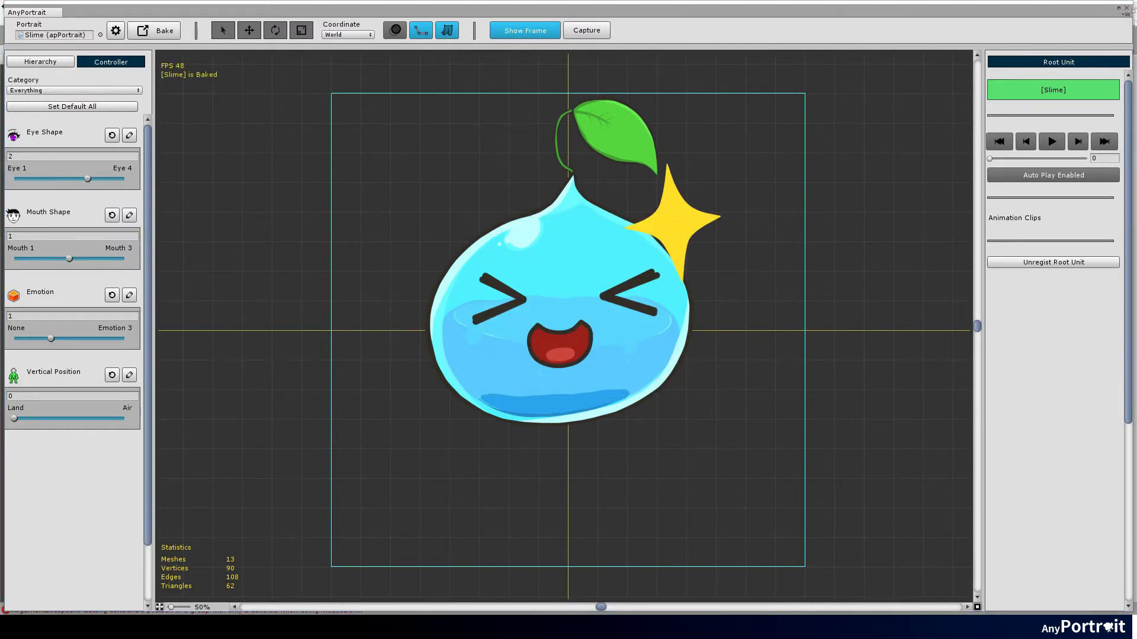
left_click(1127, 7)
left_click(548, 35)
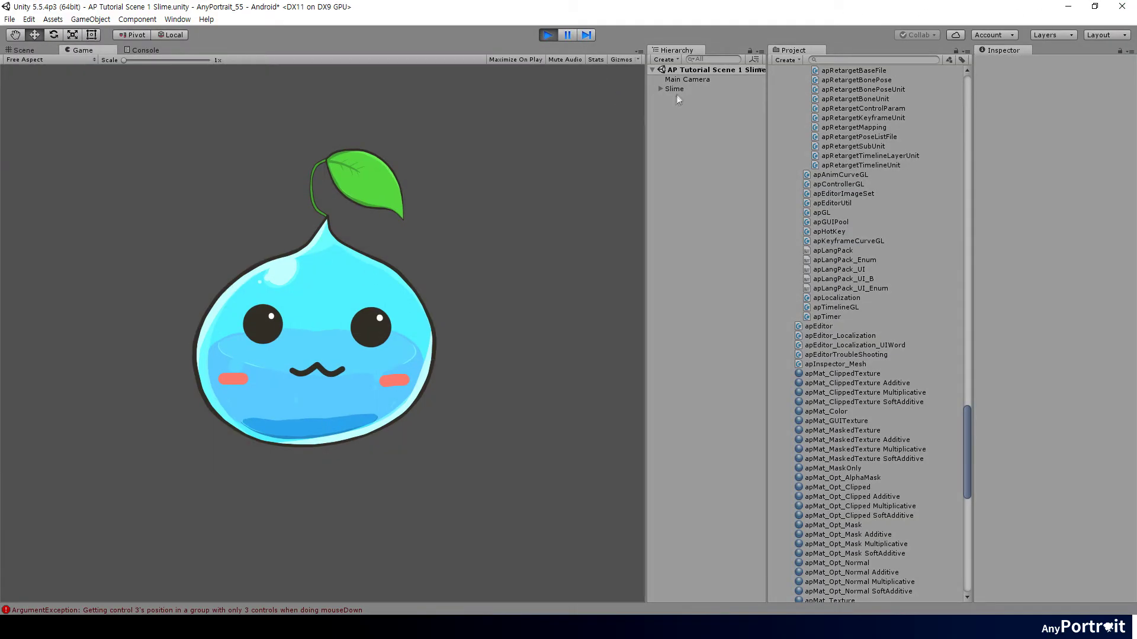
With Slime playing, vary Eye Shape, Mouth Shape and Emotion: squinting/angry eyes, triangle mouth, sparkle and star marks
left_click(674, 89)
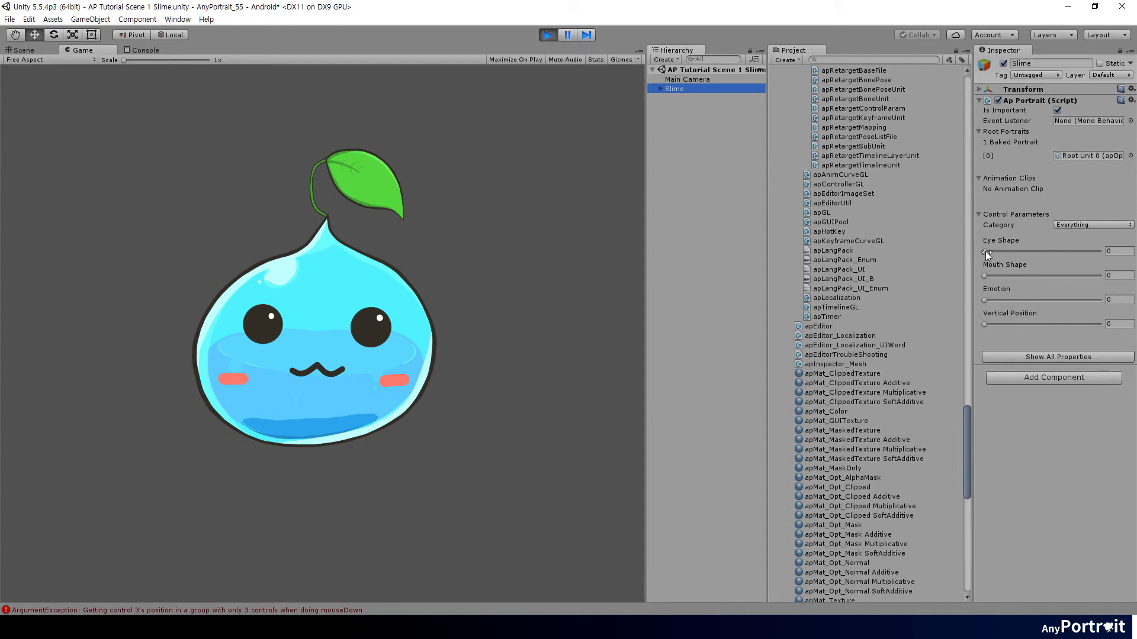
left_click_drag(985, 251, 1098, 252)
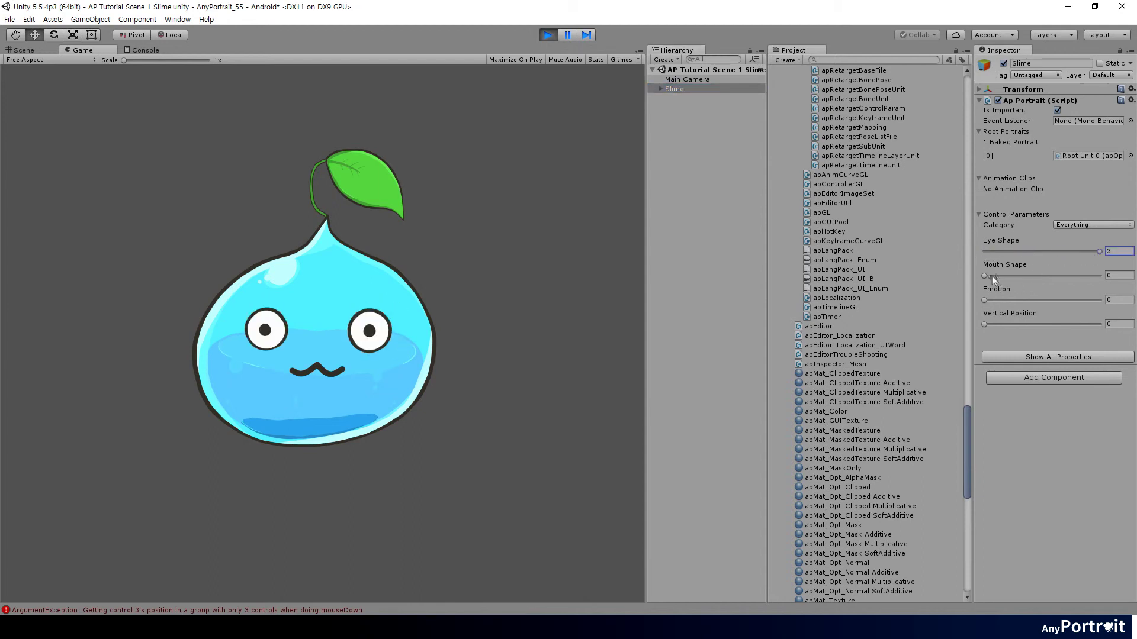
left_click_drag(984, 275, 1080, 272)
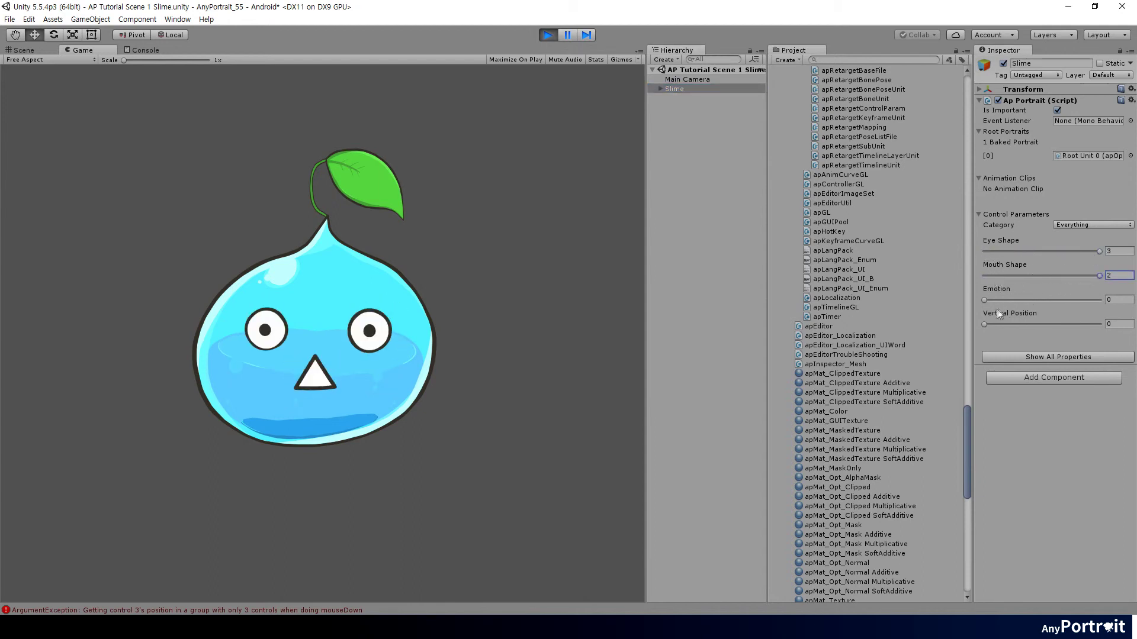
mouse_move(985, 299)
left_mouse_down()
mouse_move(1084, 300)
mouse_move(998, 255)
left_mouse_up()
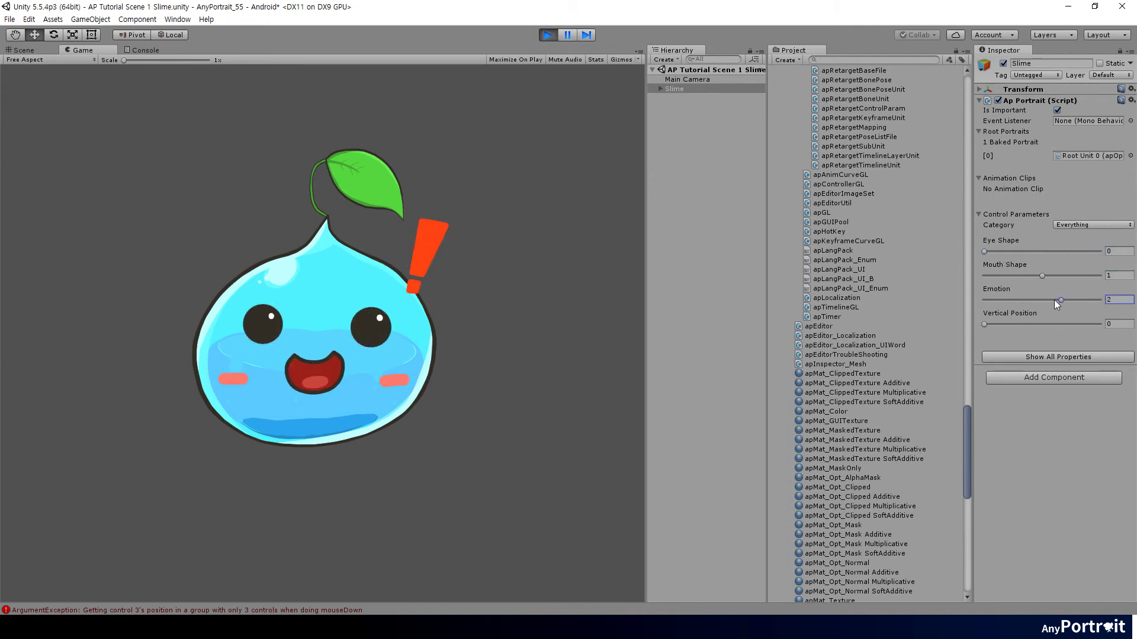
left_click_drag(1091, 302, 1010, 301)
left_click_drag(986, 250, 1095, 254)
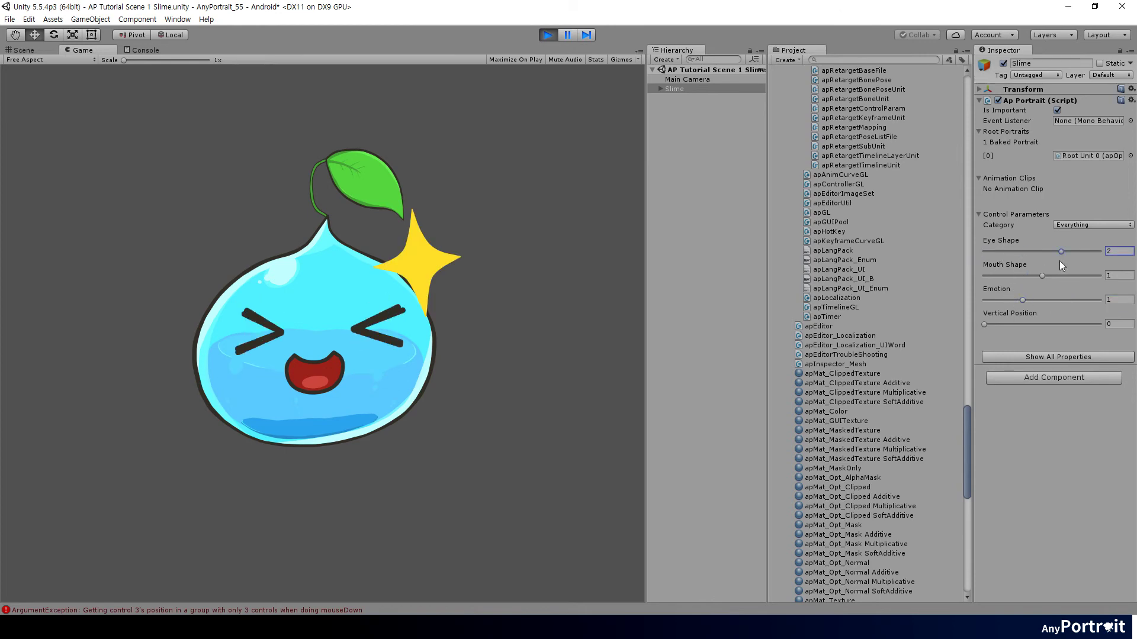